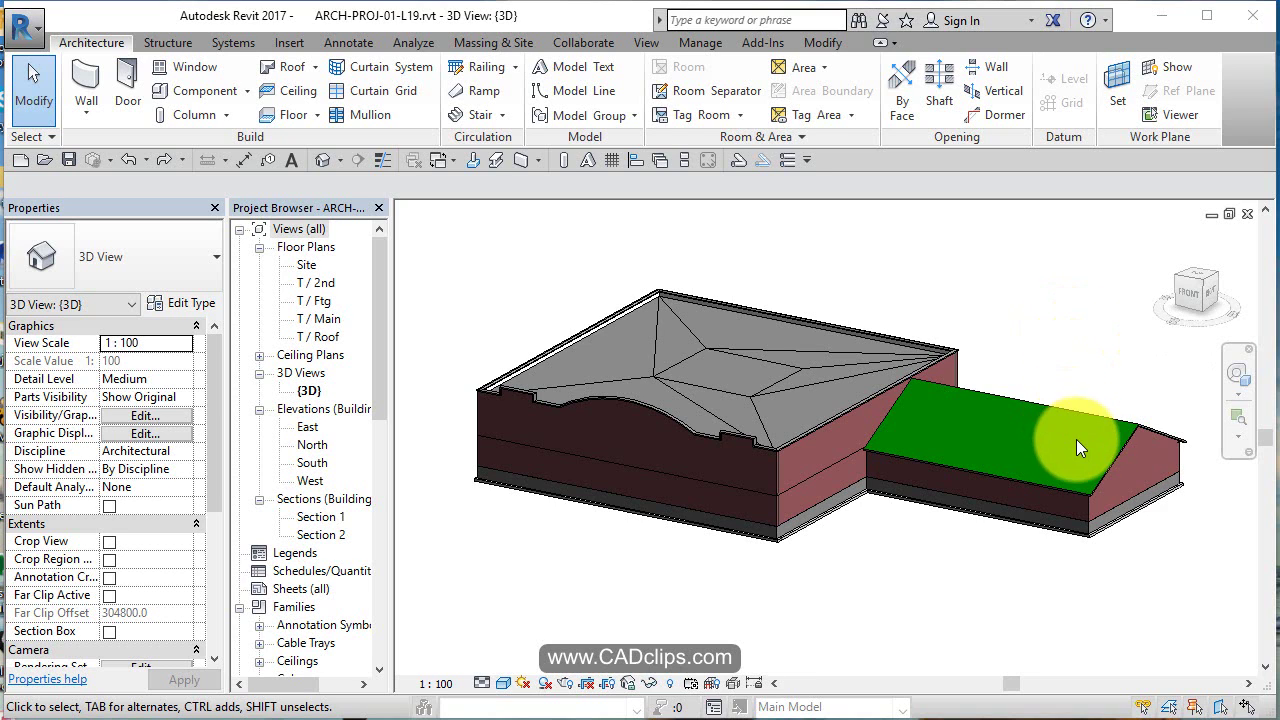
Zoom and pan the 3D view to frame the green gable roof and its gable end.
scroll(1100, 466, up, 5)
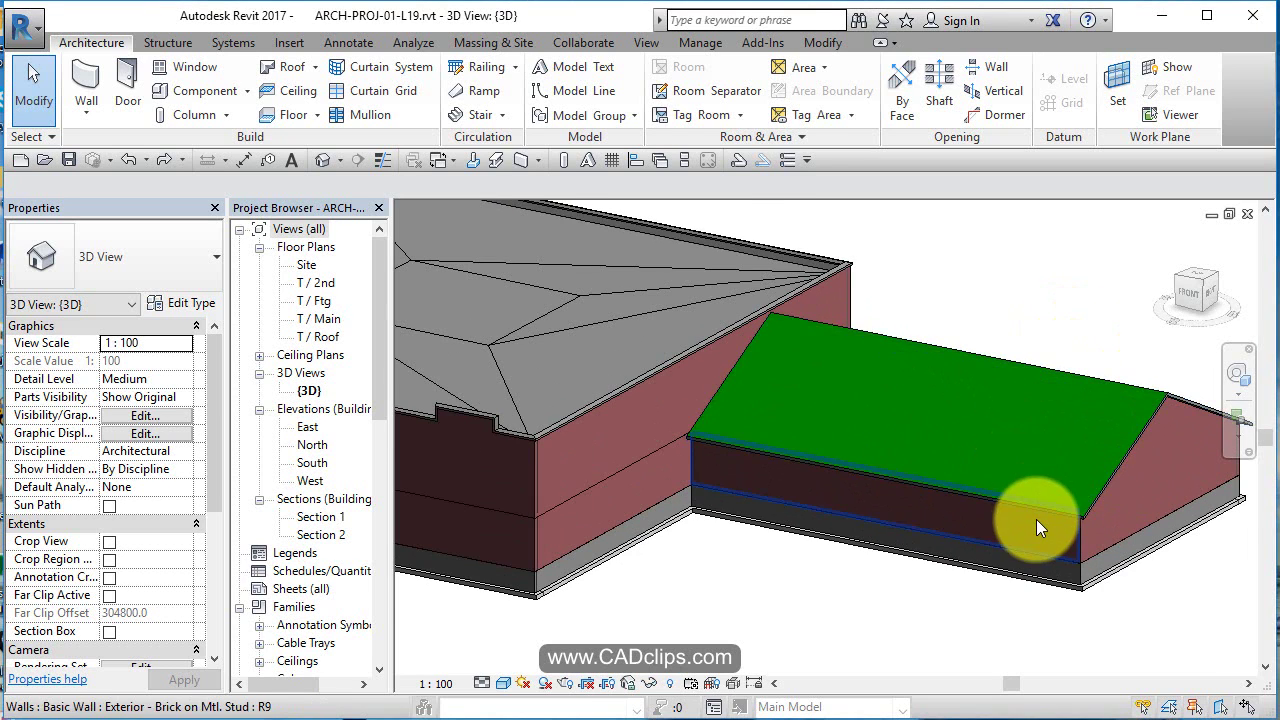
middle_drag(1036, 519, 810, 515)
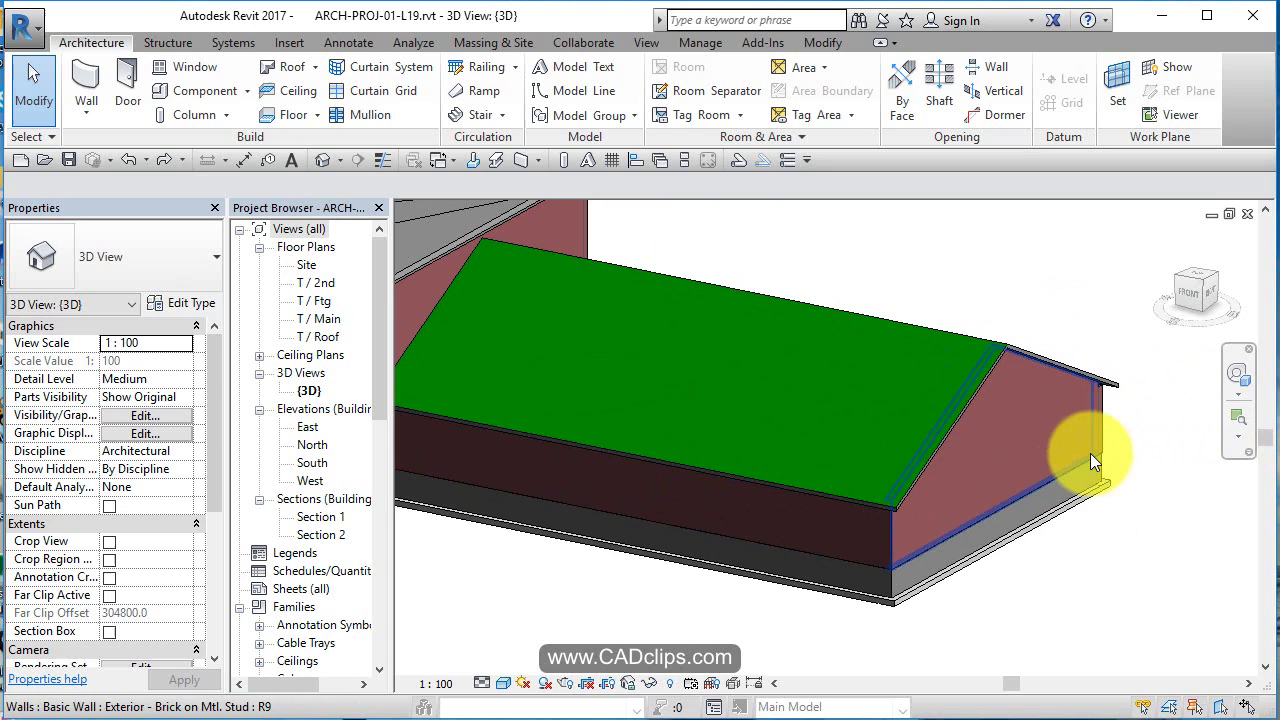
middle_drag(988, 391, 1060, 440)
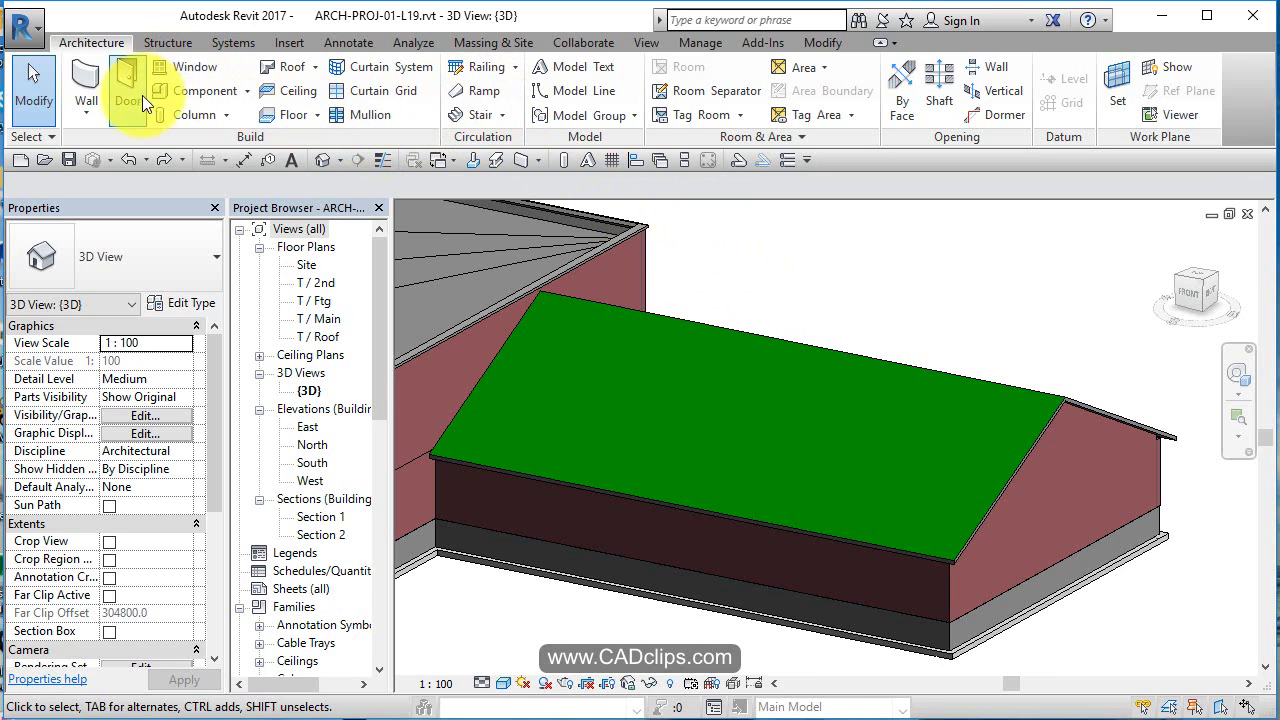
Start Roof: Fascia and set the Fascia type's profile to M_Fascia-Flat : 19 x 235mm.
click(314, 67)
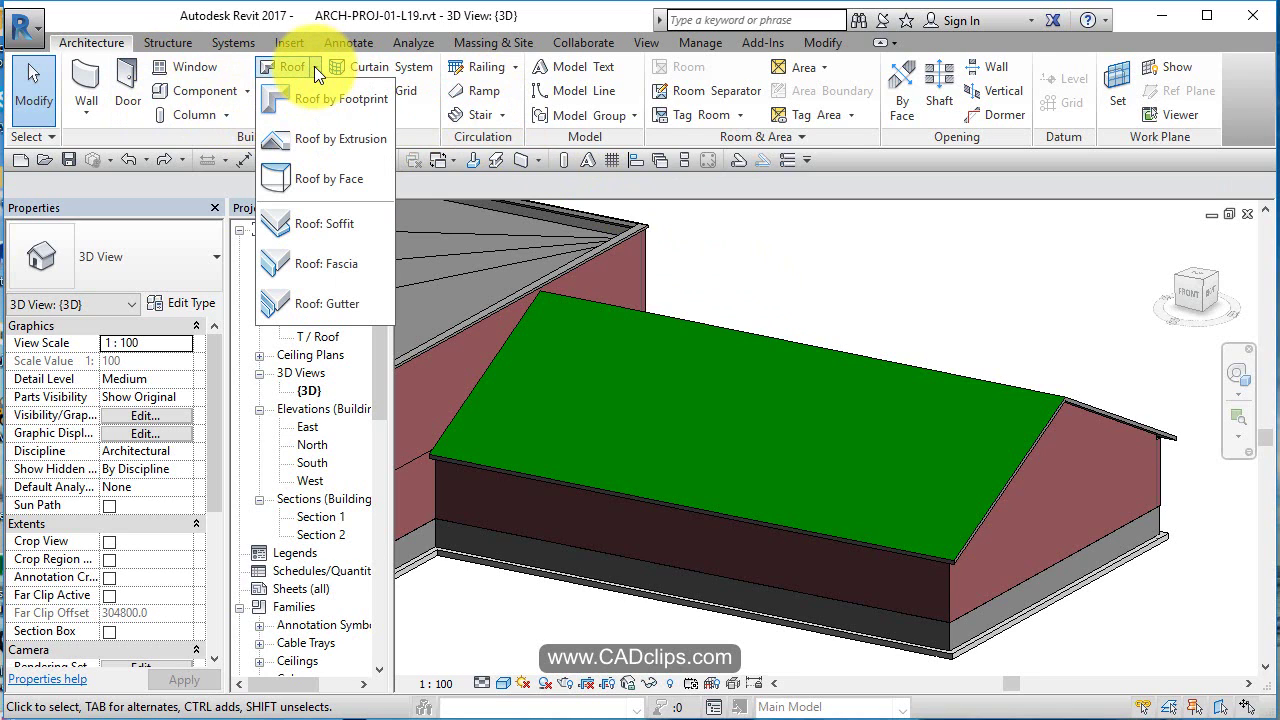
click(334, 265)
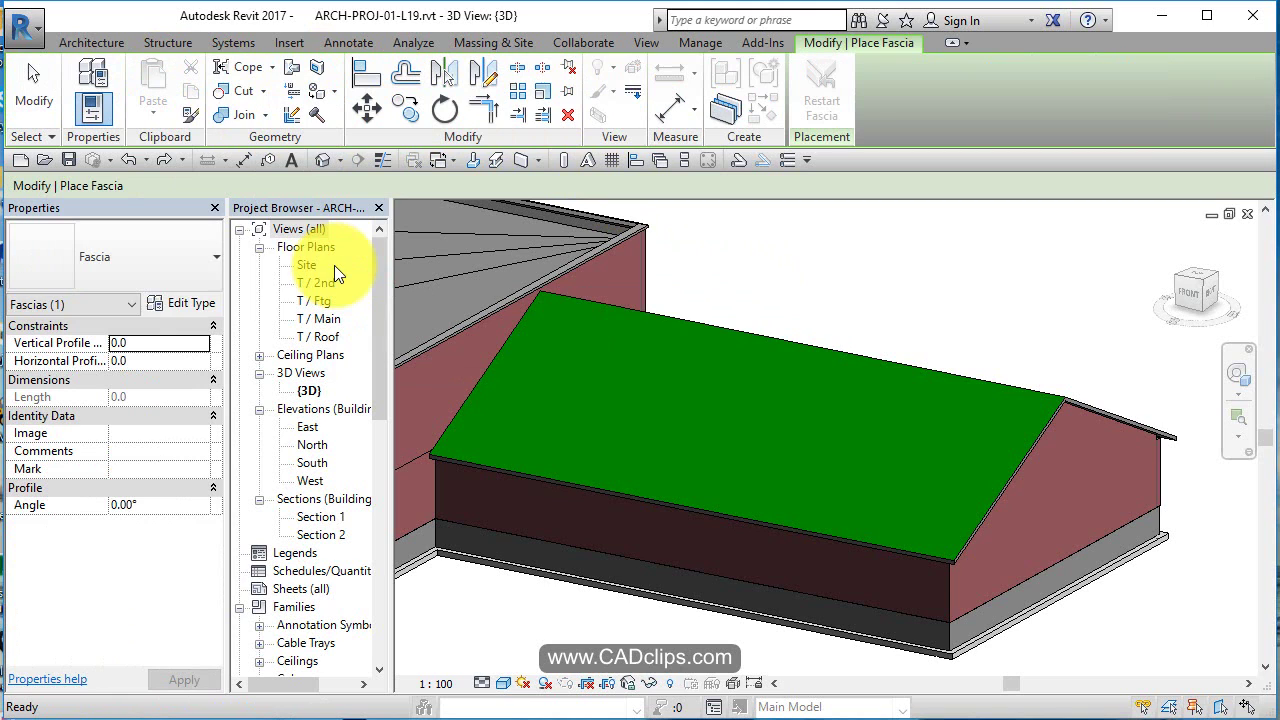
click(187, 301)
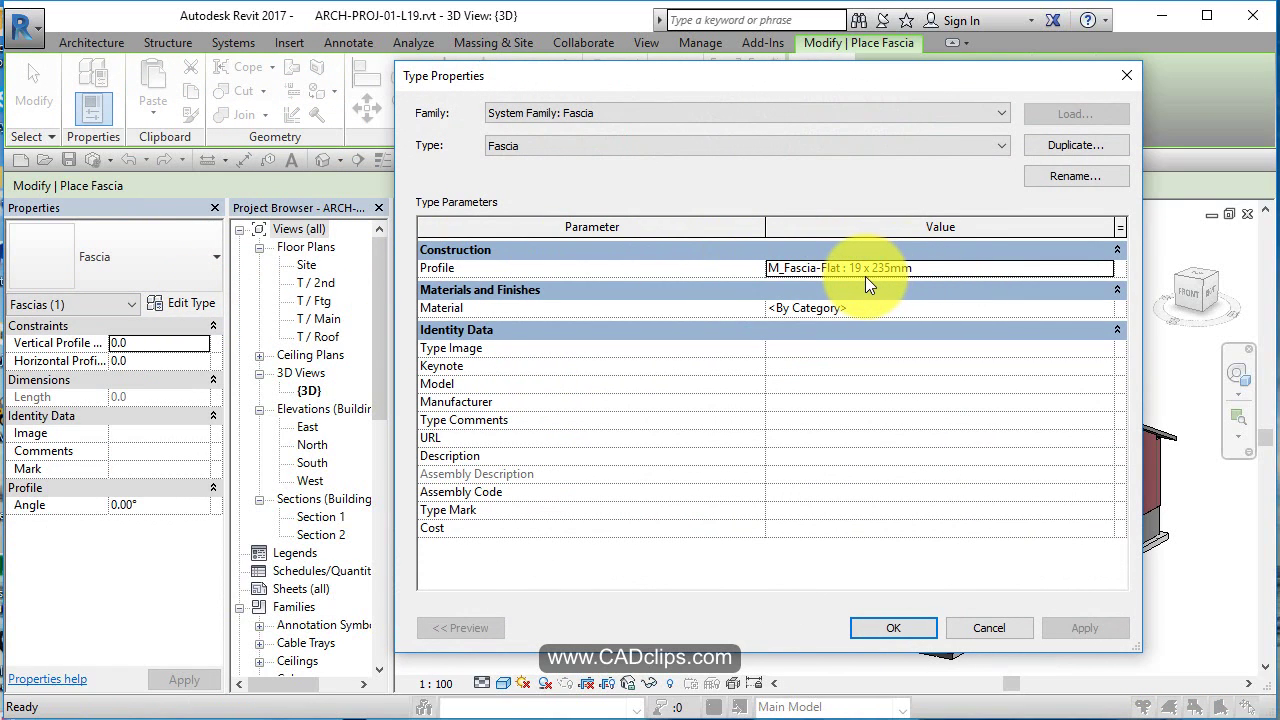
click(919, 265)
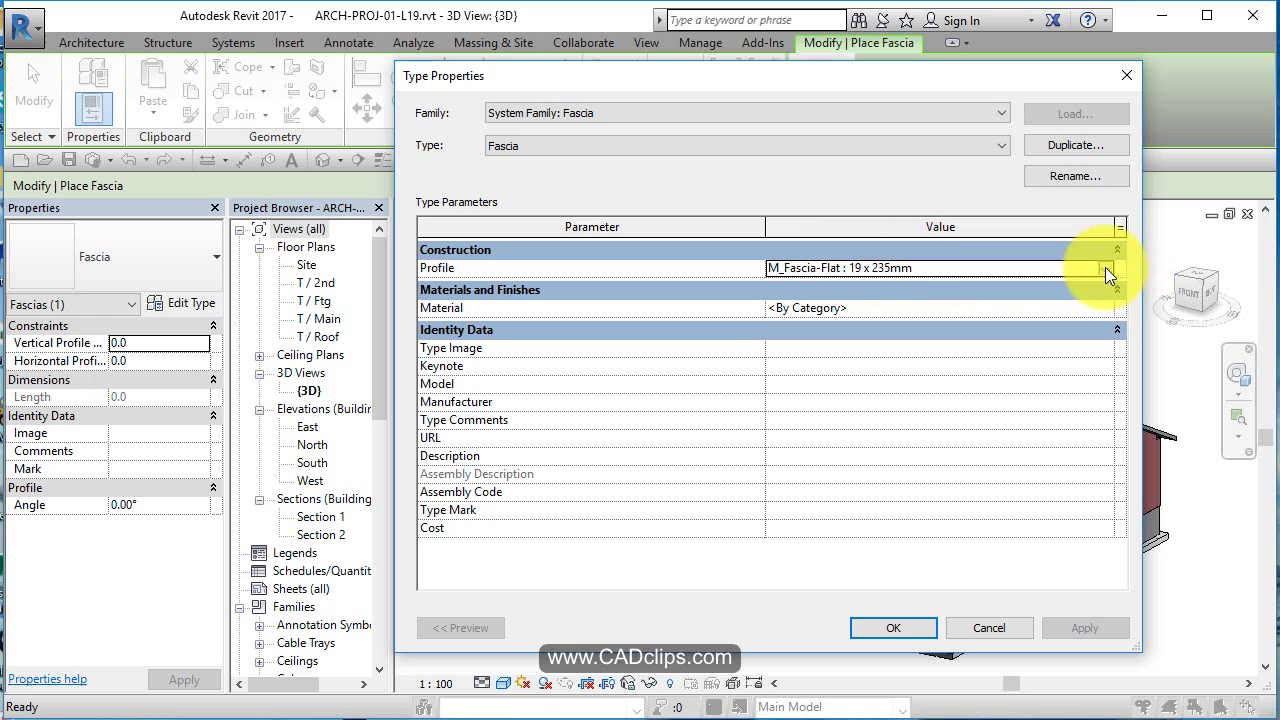
click(1105, 270)
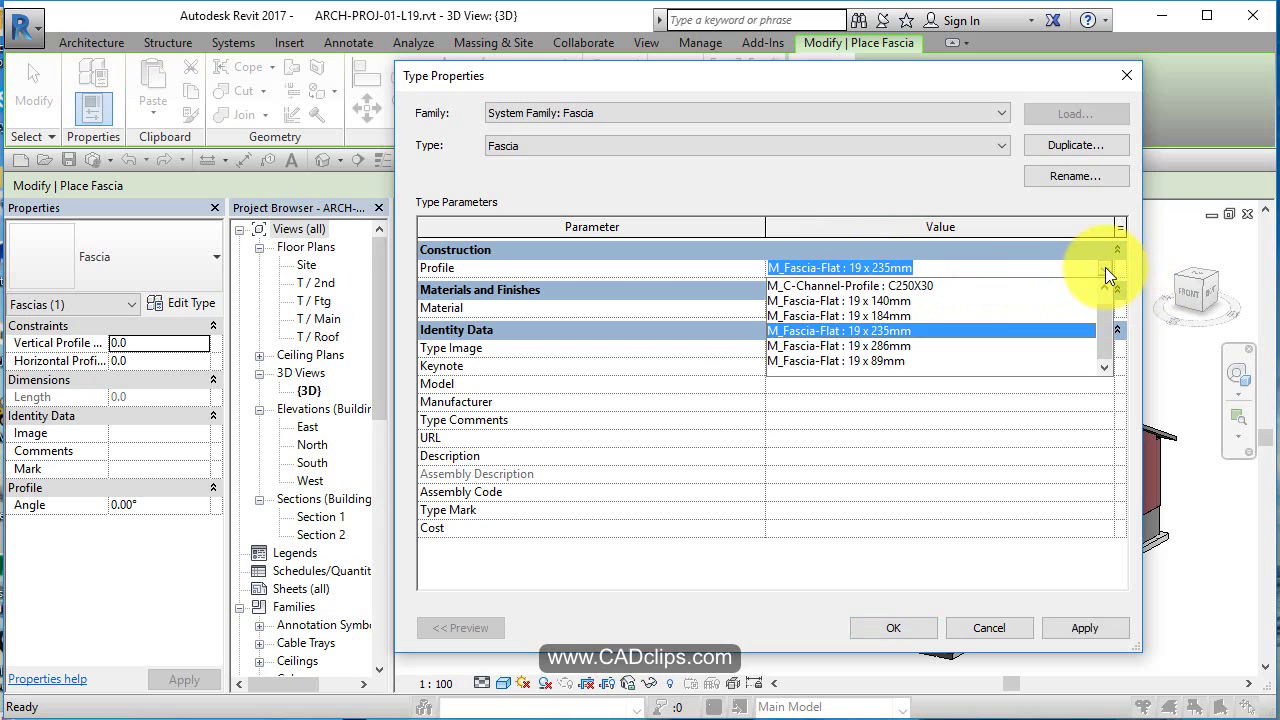
click(905, 332)
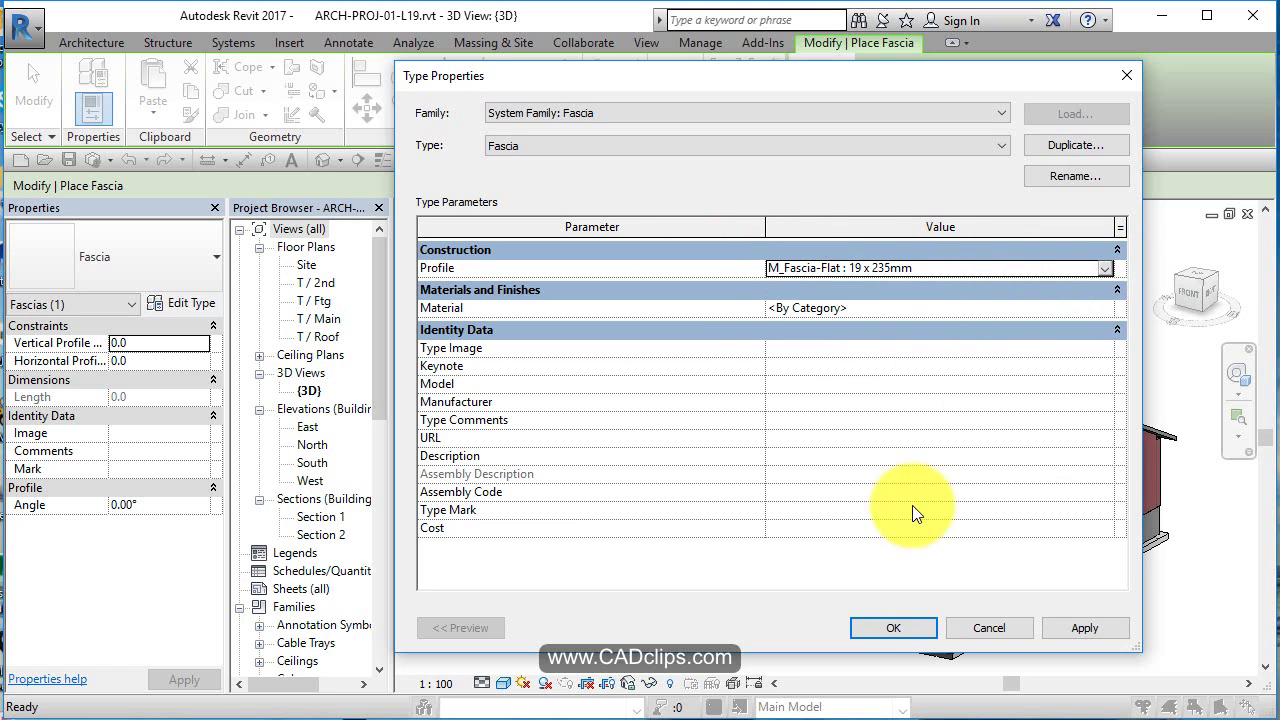
click(907, 622)
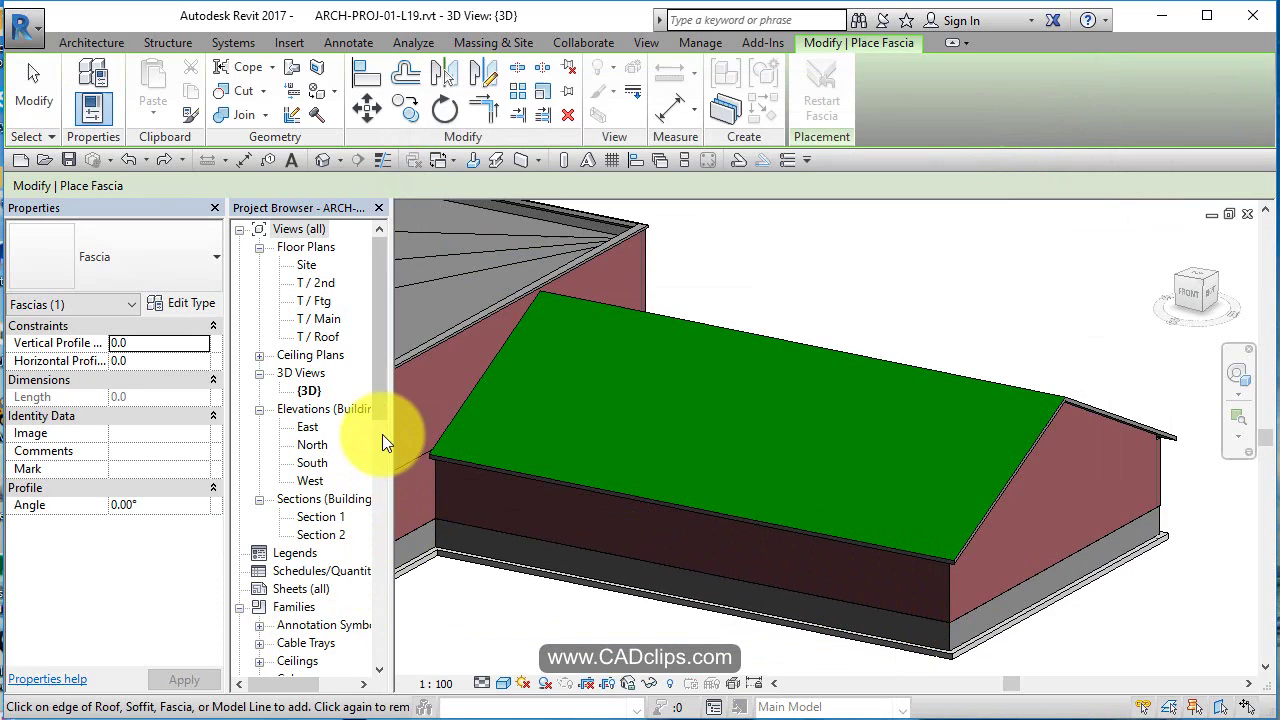
Cancel fascia placement and expand Families > Profiles in a widened Project Browser.
key(Escape)
drag(381, 377, 408, 581)
click(278, 588)
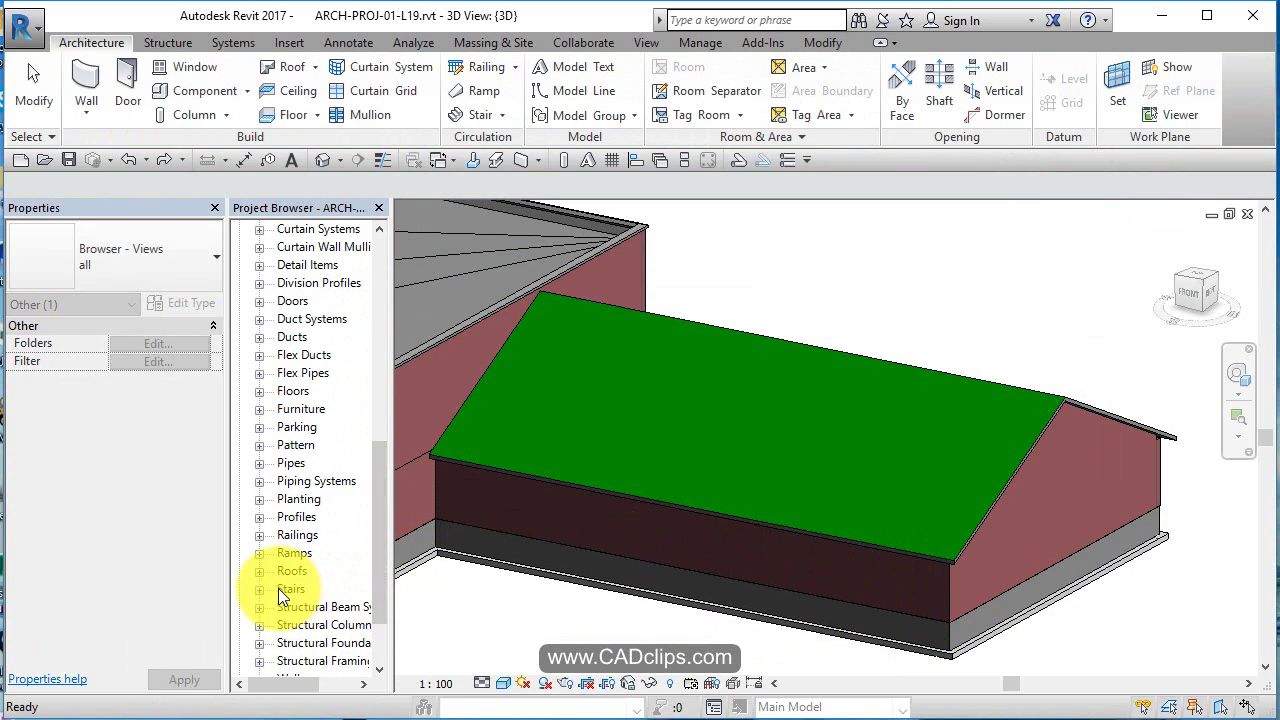
click(258, 517)
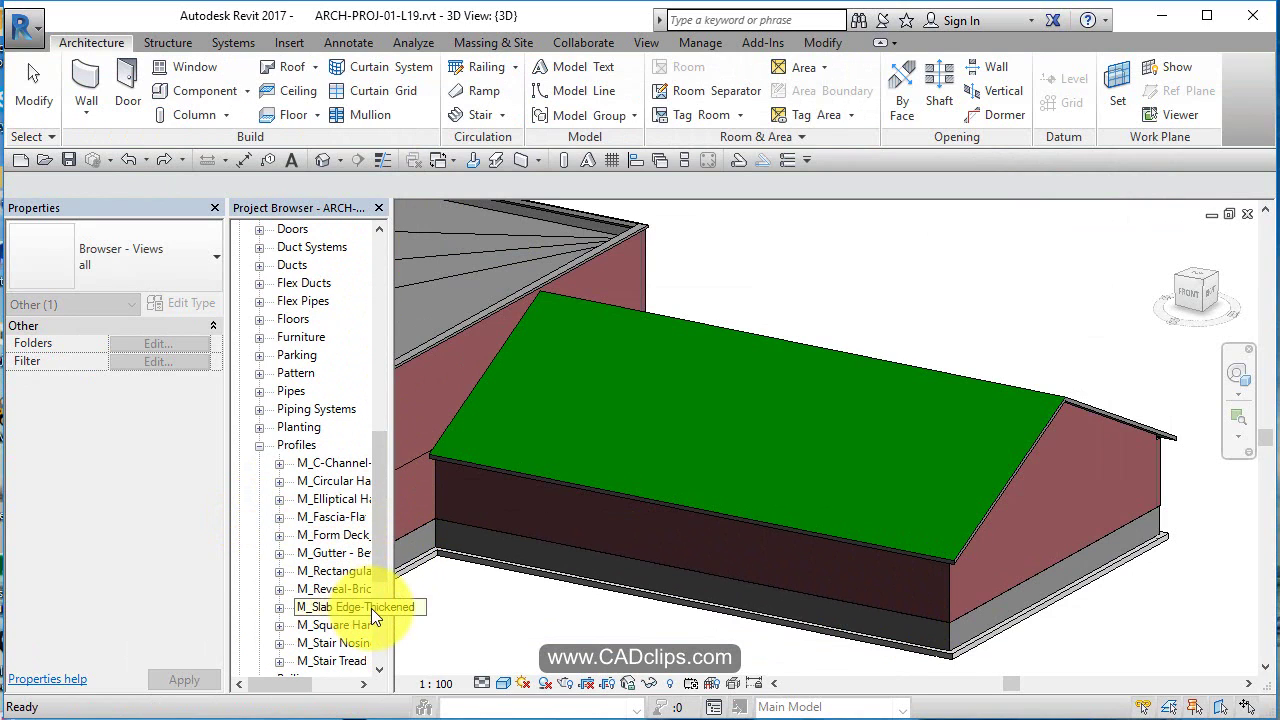
drag(391, 553, 472, 553)
scroll(363, 491, down, 2)
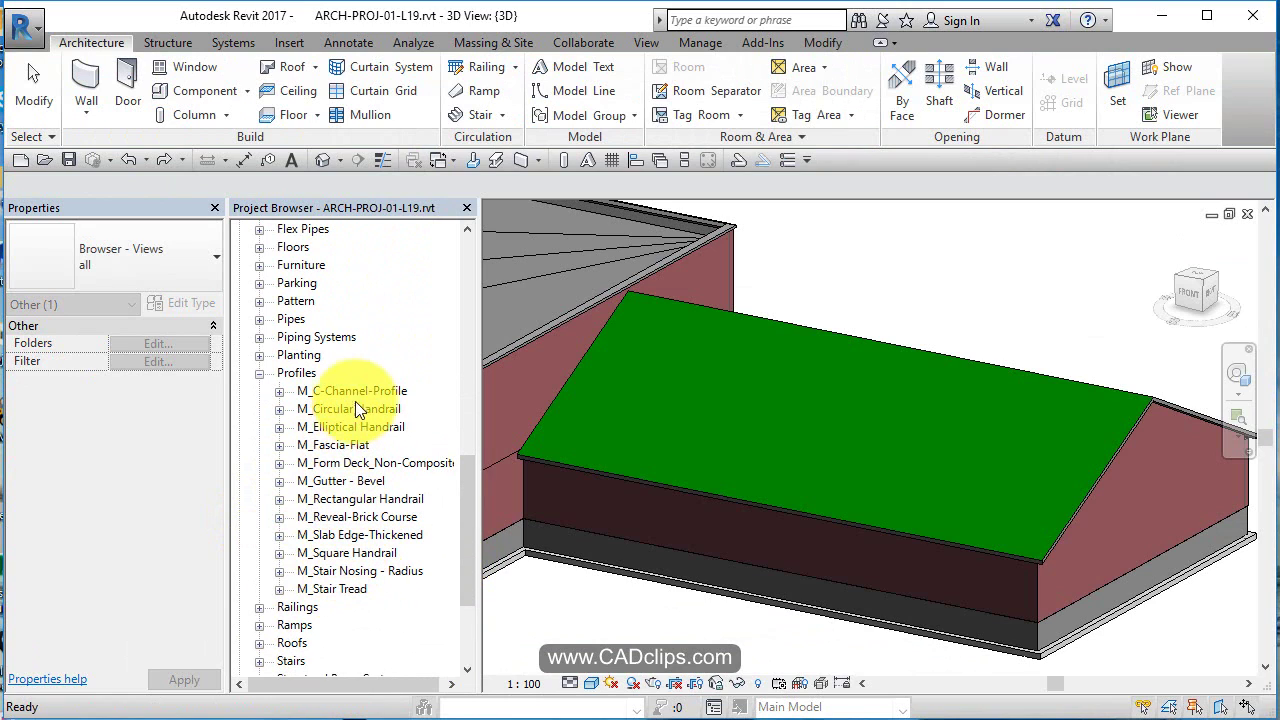
click(536, 610)
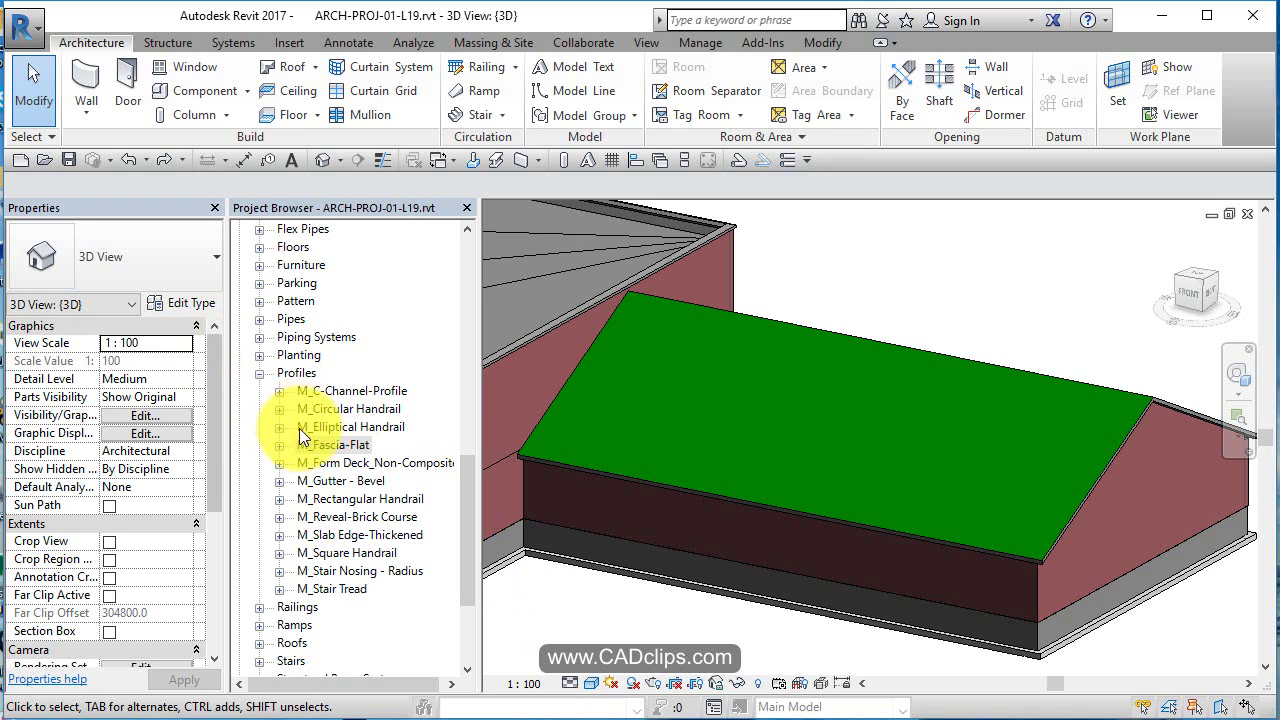
Expand M_Fascia-Flat, review its sizes, and duplicate 19 x 89mm as 19 x 89mm 2.
click(280, 449)
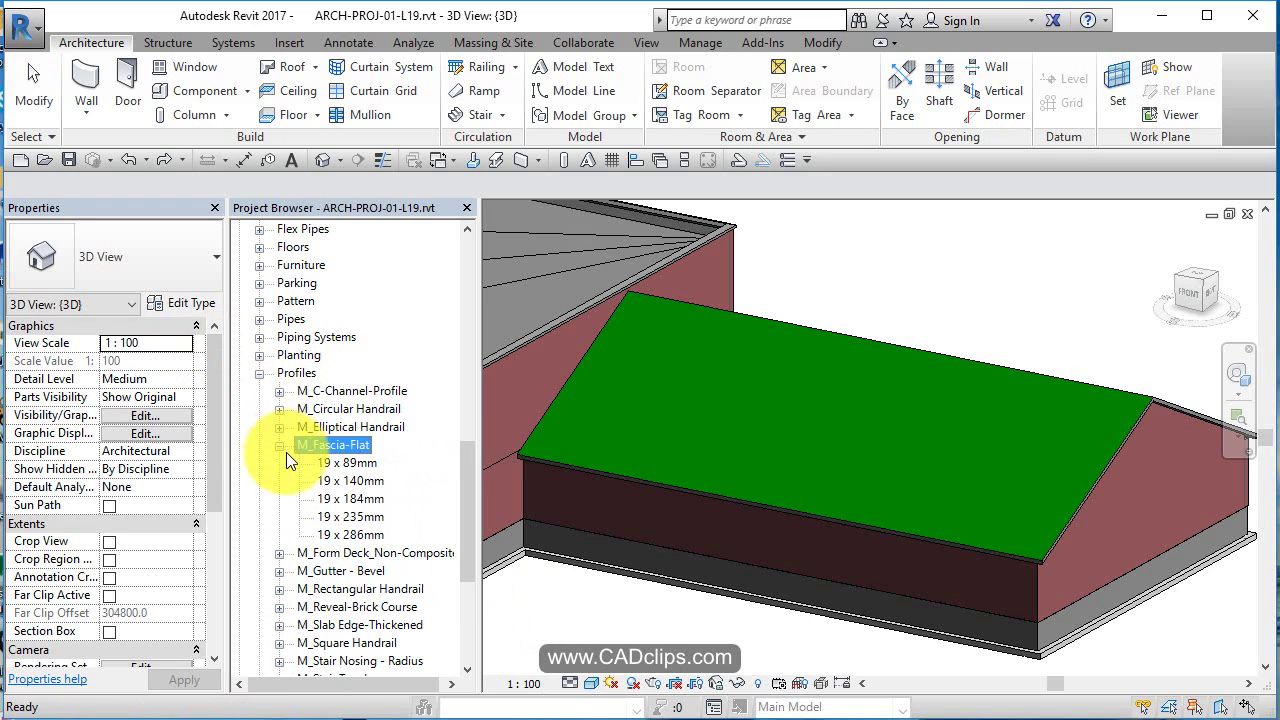
click(340, 462)
click(351, 481)
click(361, 498)
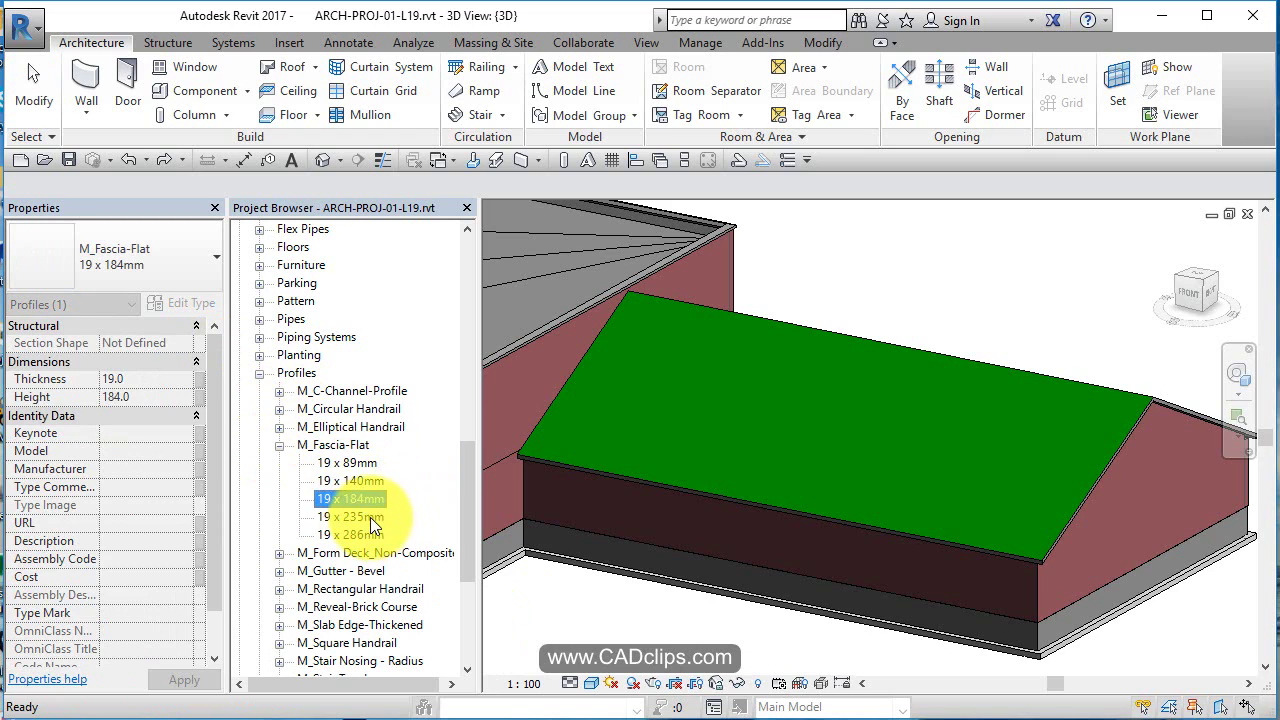
click(370, 517)
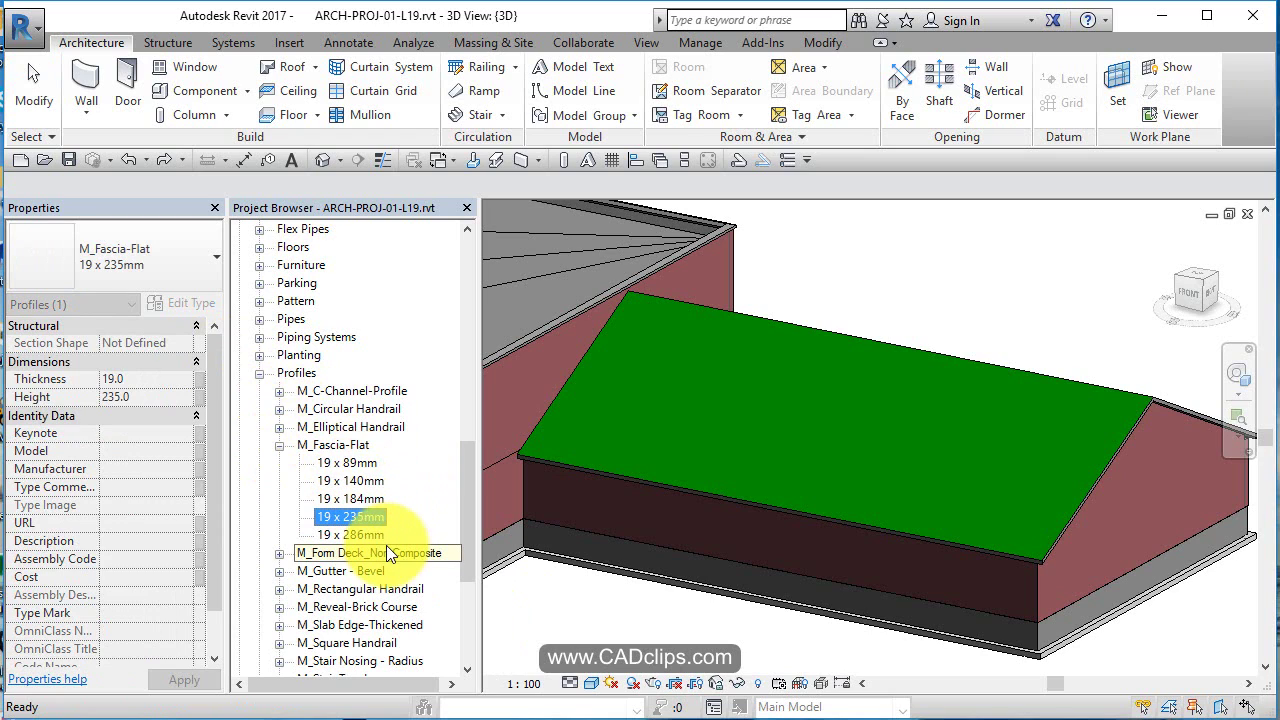
click(356, 462)
right_click(356, 462)
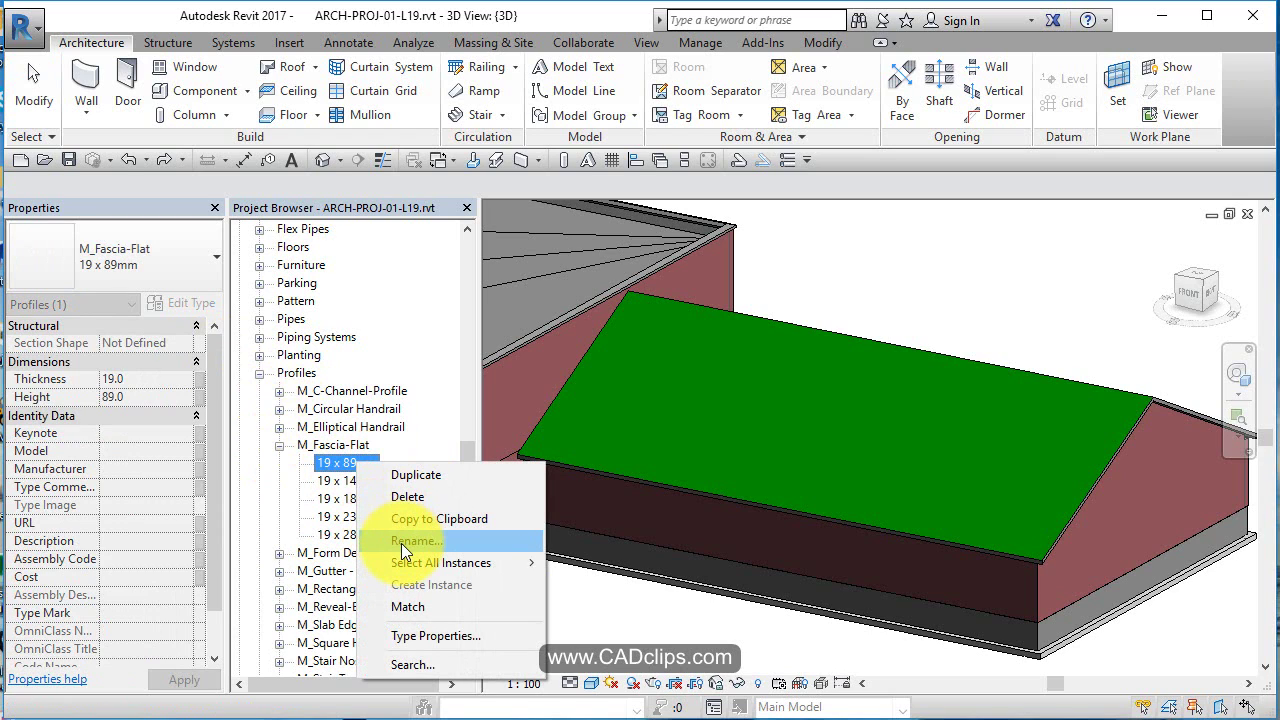
click(412, 474)
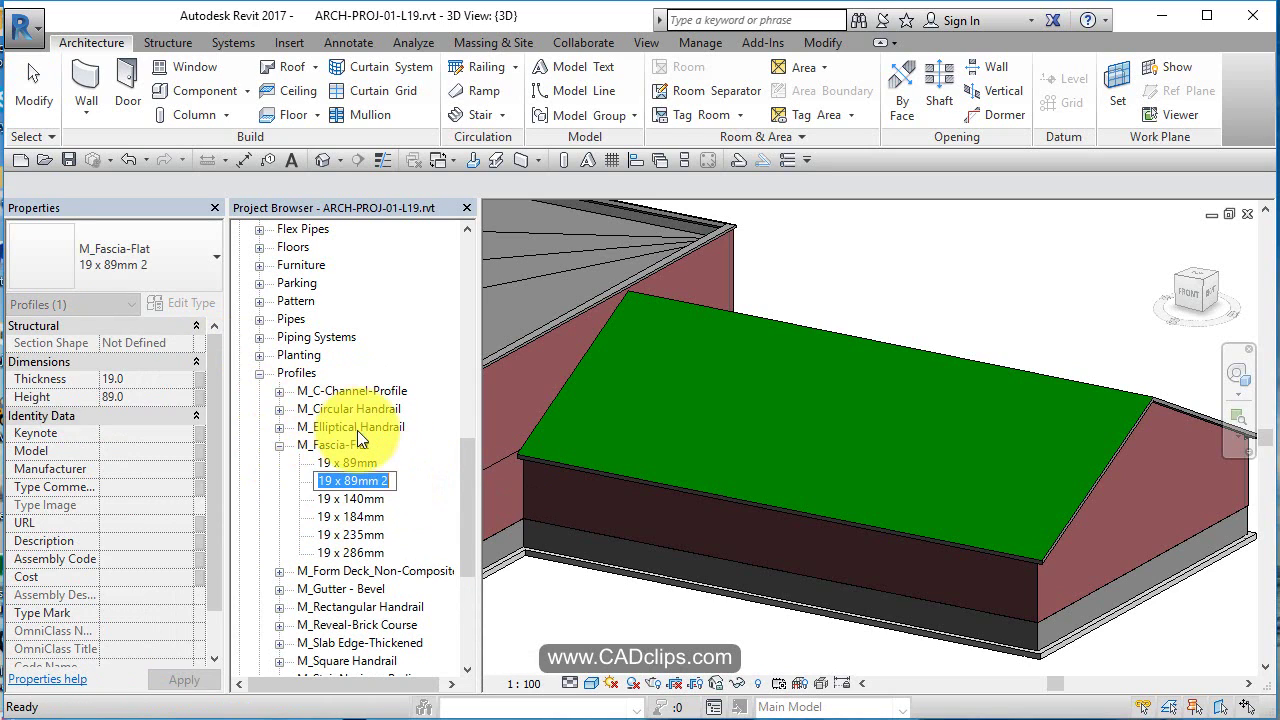
key(Return)
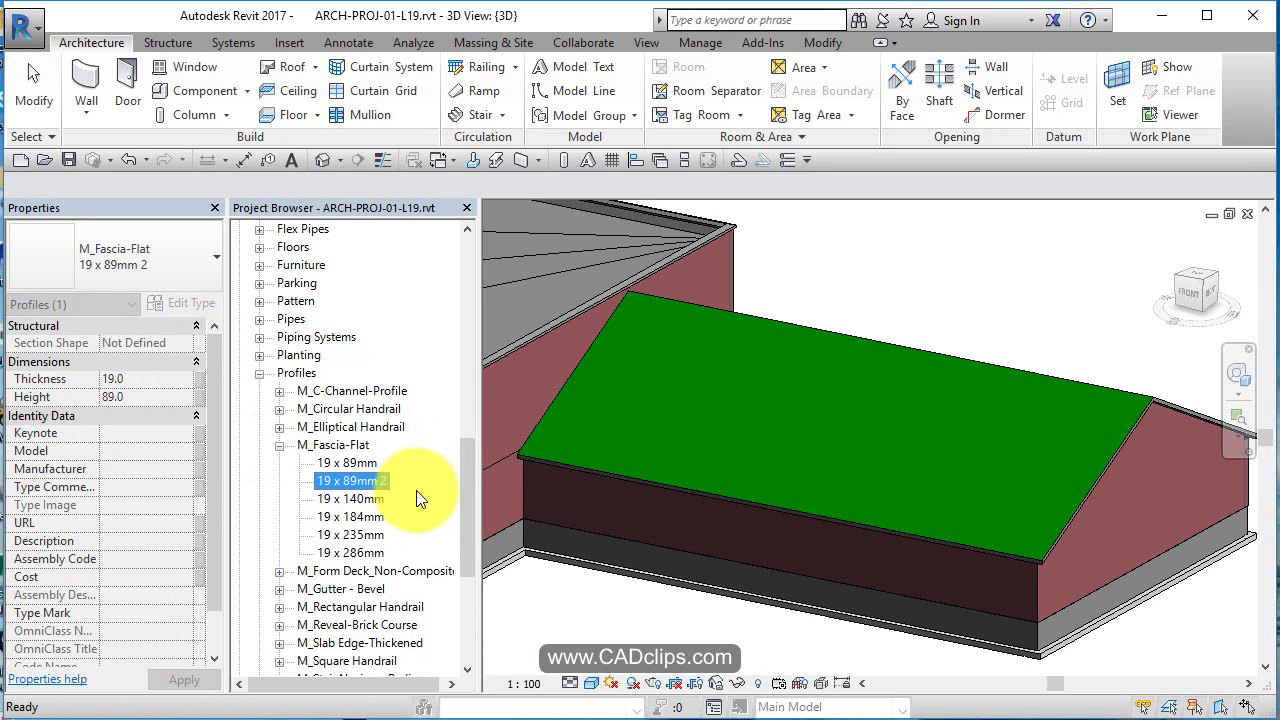
Review the 19 x 89mm 2 type's Thickness and Height (89.0), leaving values and name unchanged.
double_click(342, 478)
click(785, 308)
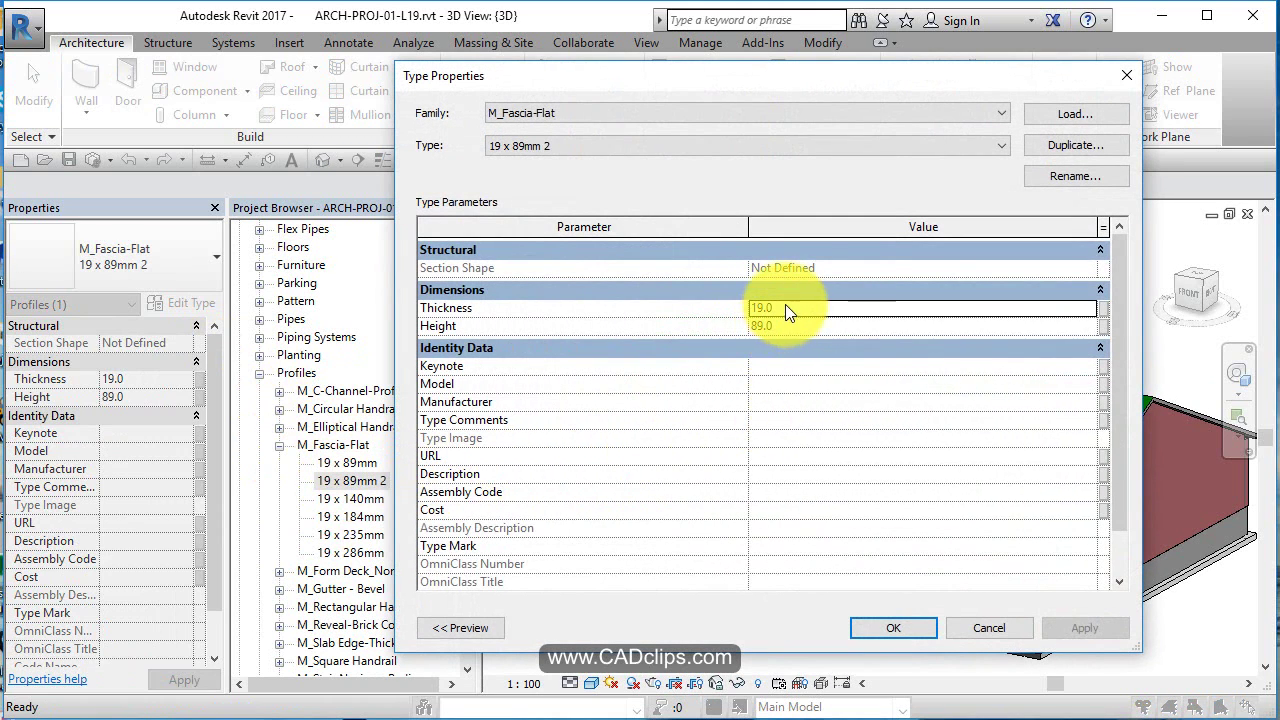
click(781, 326)
double_click(792, 331)
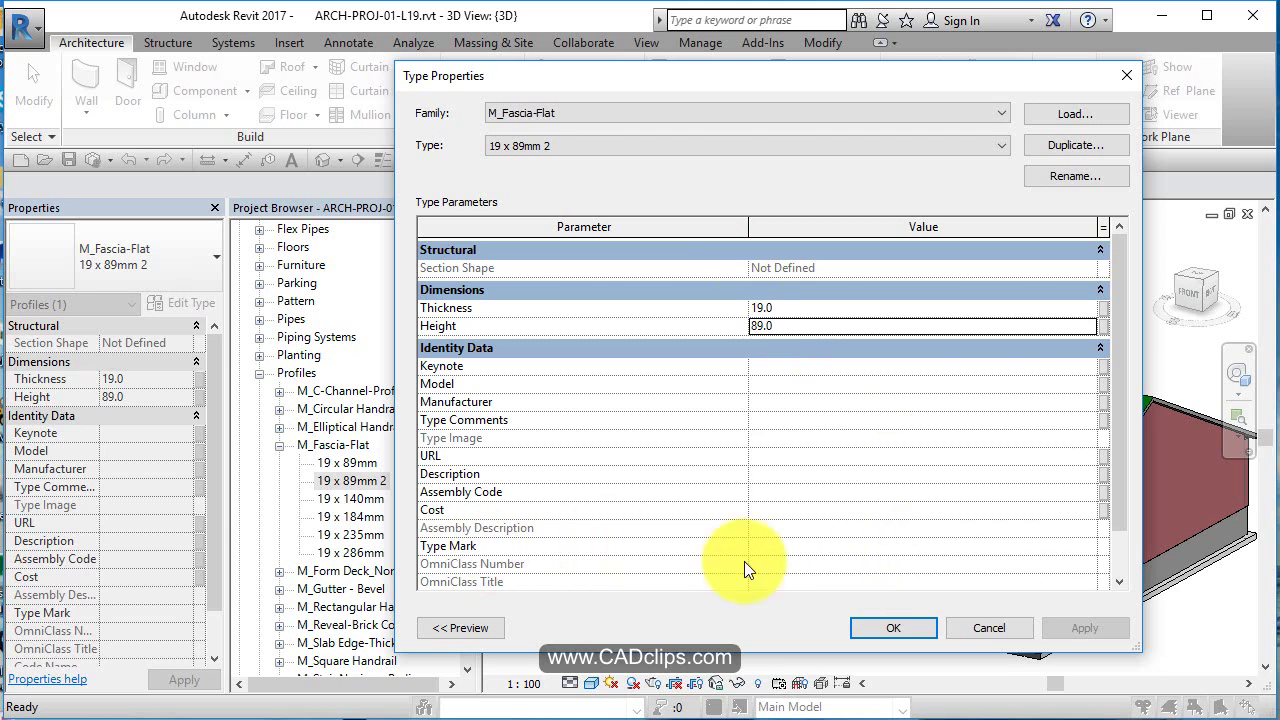
key(Return)
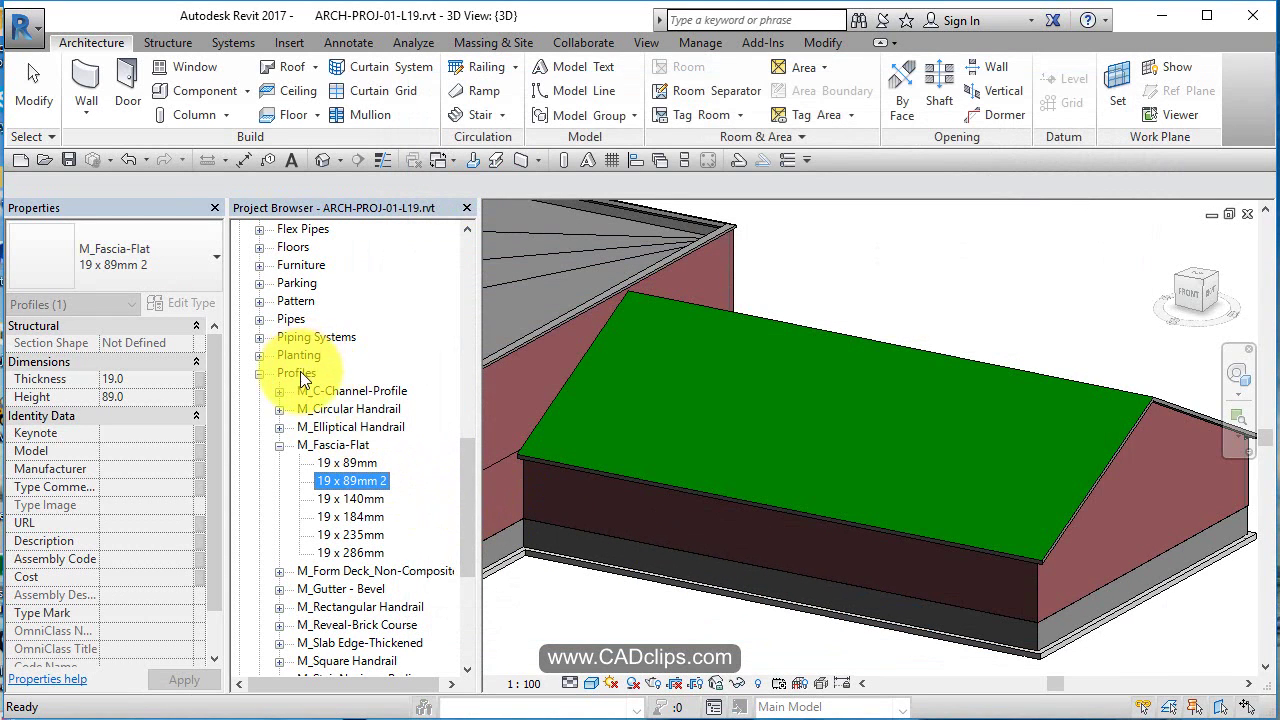
click(358, 480)
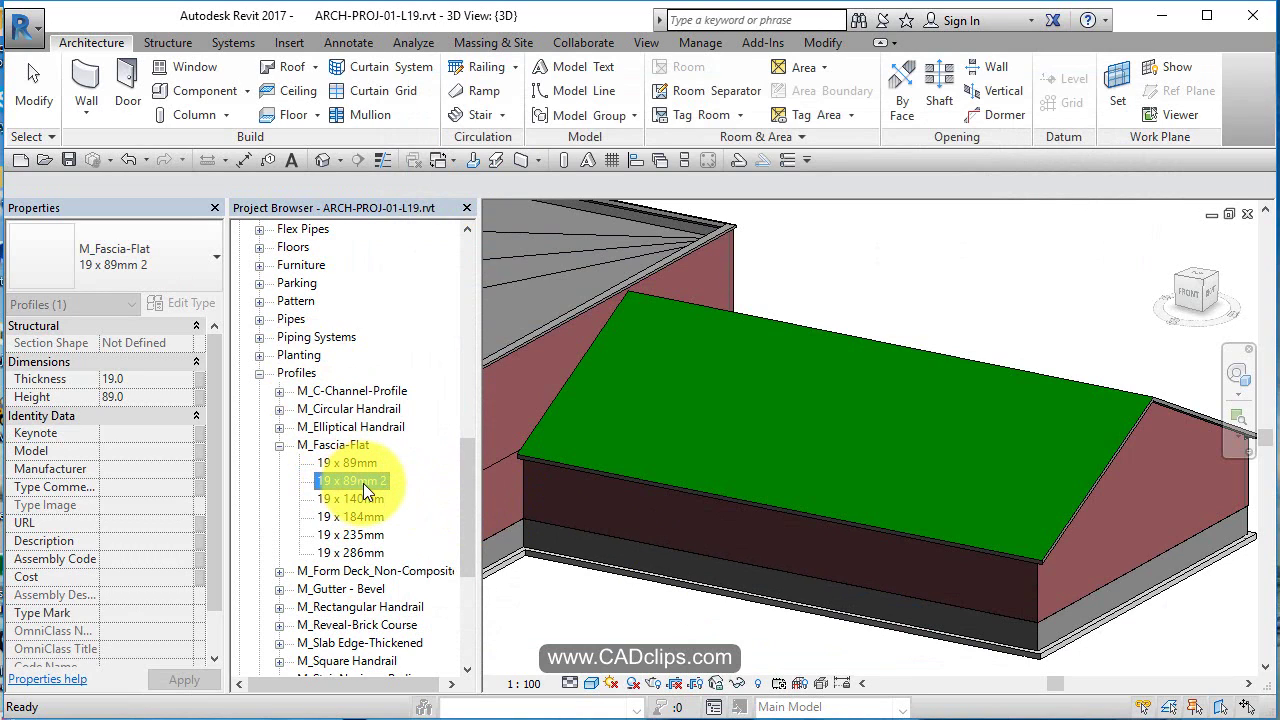
key(Return)
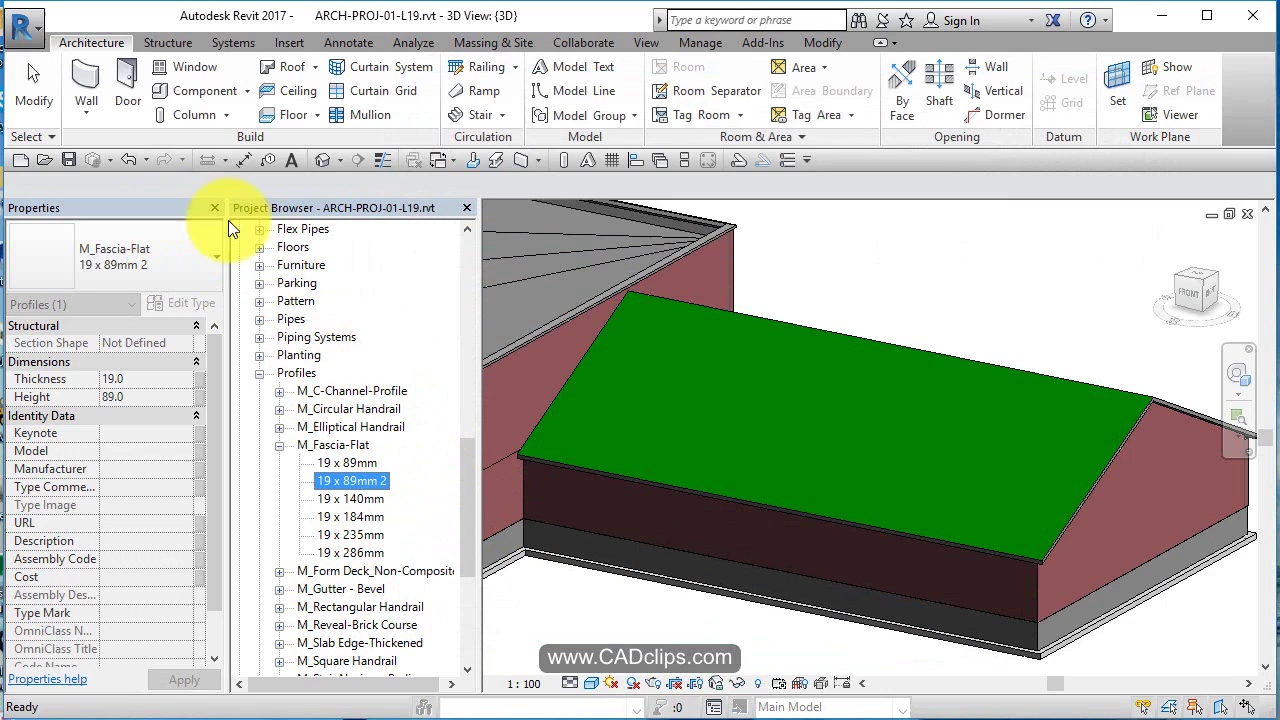
Undo the duplicated profile type and collapse the Profiles list.
click(131, 159)
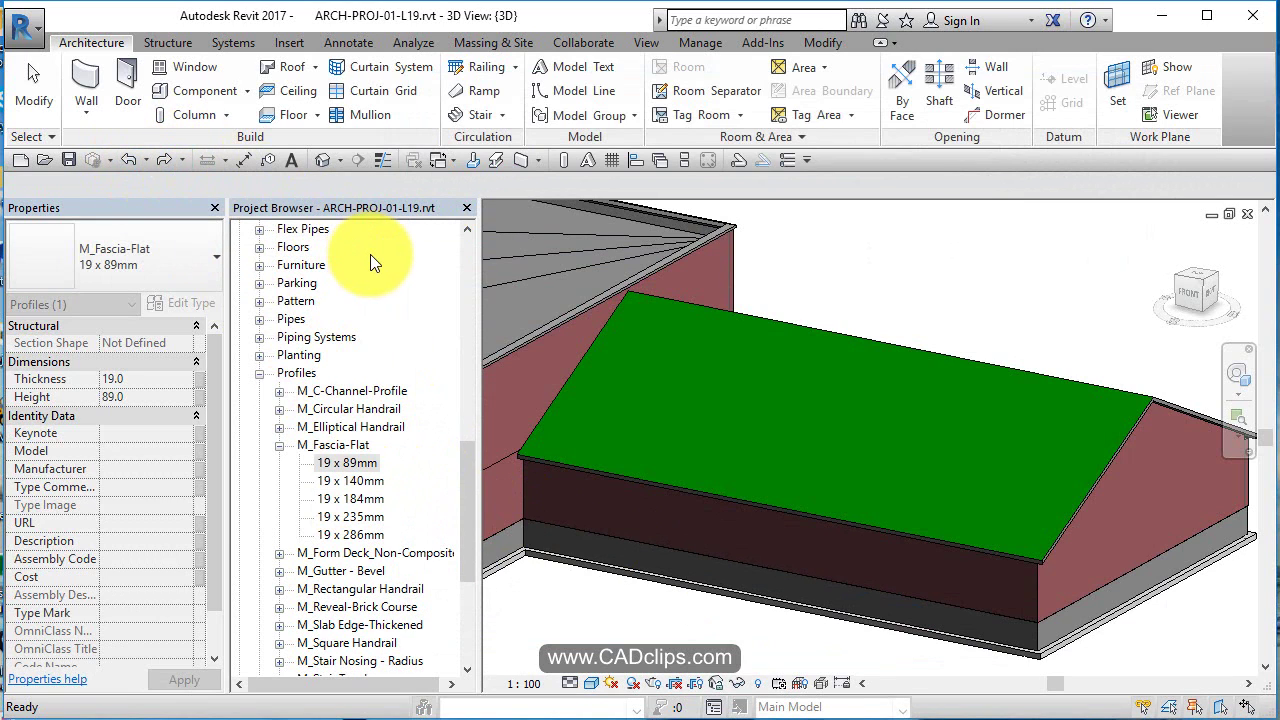
click(259, 373)
scroll(445, 381, up, 2)
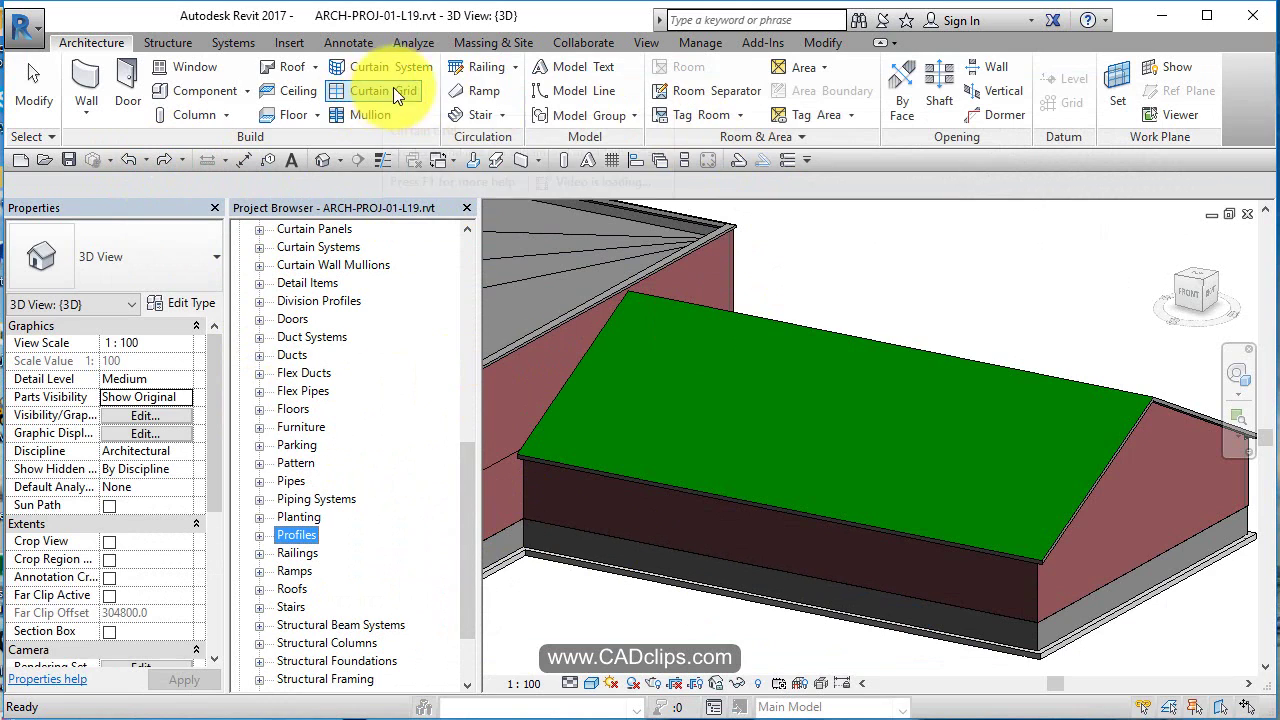
Restart Roof: Fascia and reconfirm the type's profile as M_Fascia-Flat : 19 x 235mm.
click(316, 67)
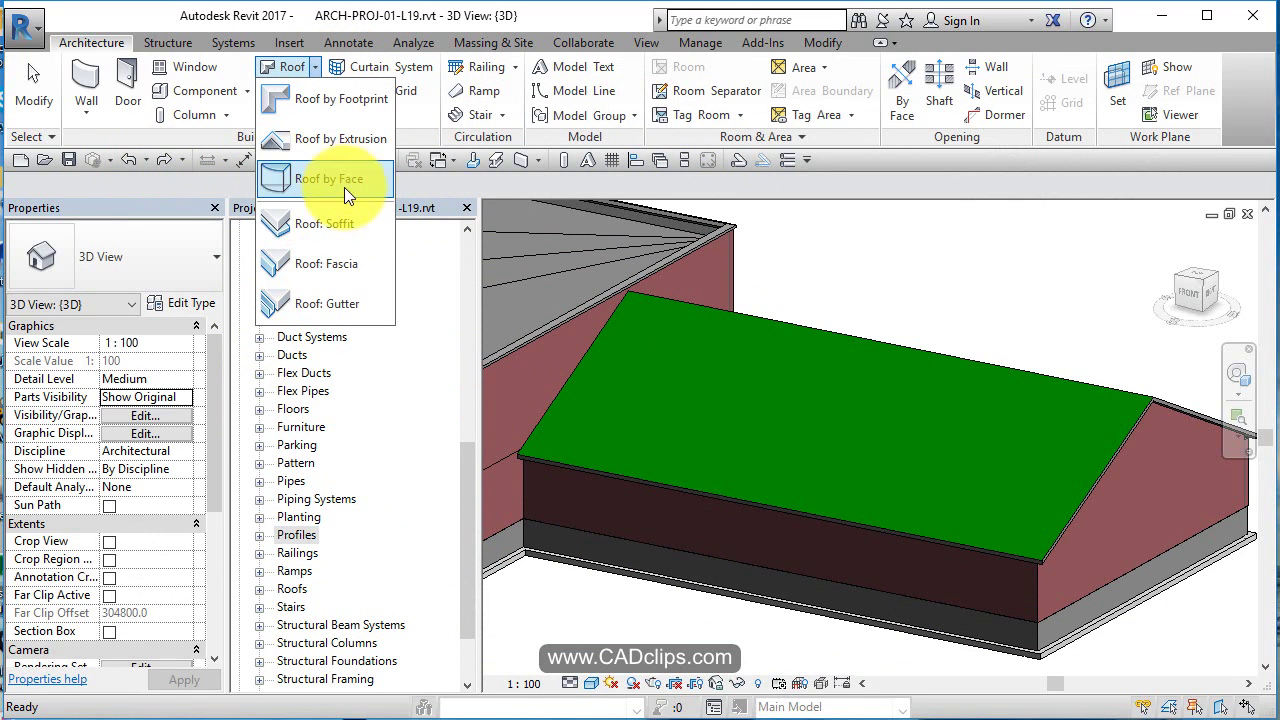
click(334, 257)
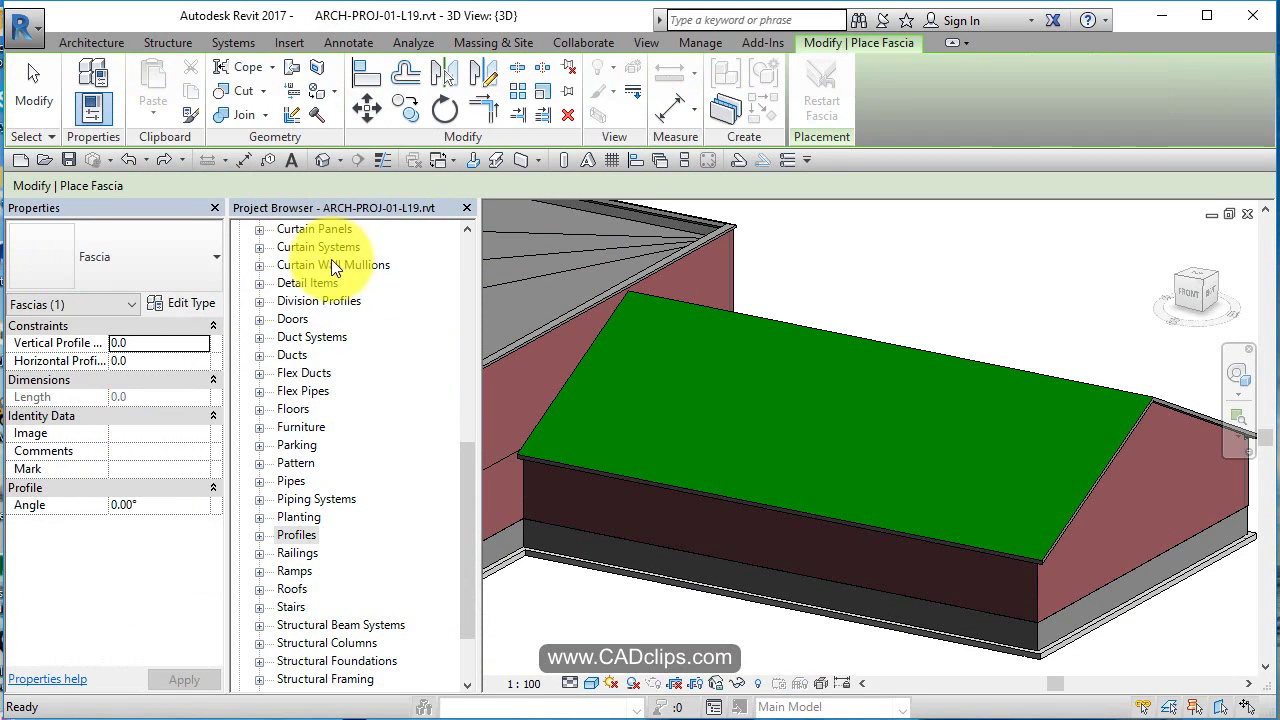
click(204, 291)
click(198, 296)
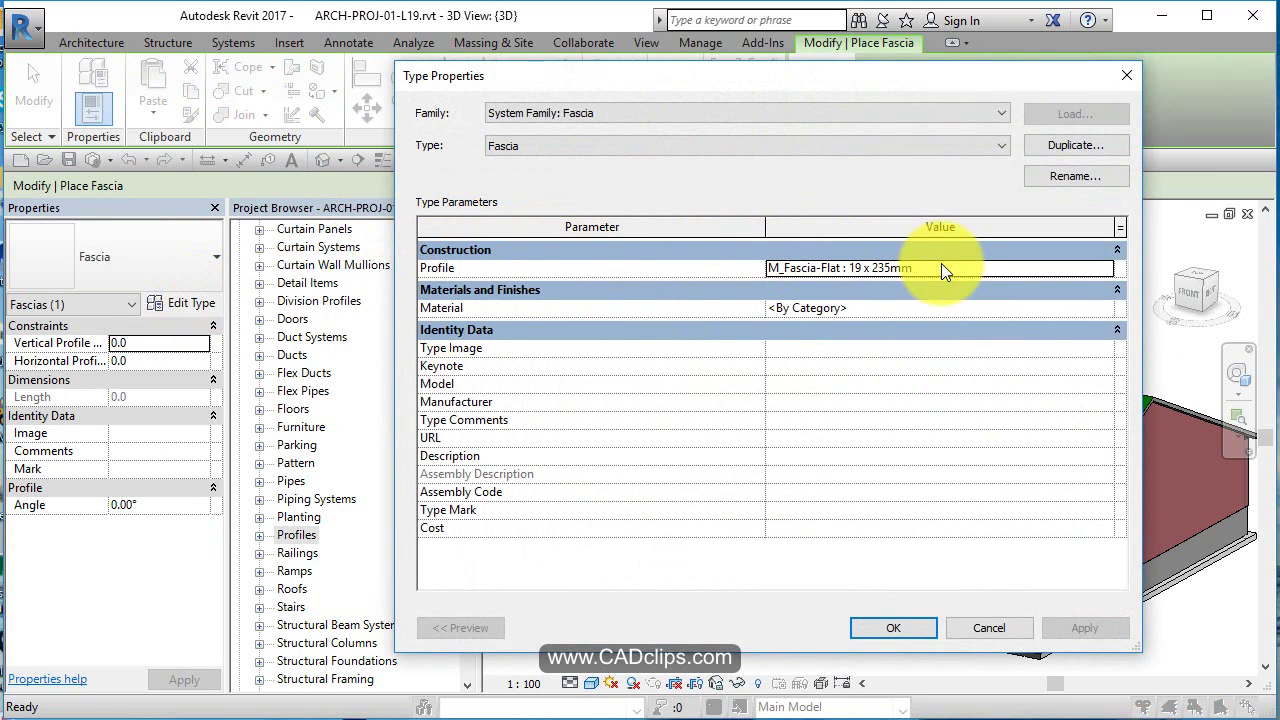
click(1106, 269)
click(1106, 269)
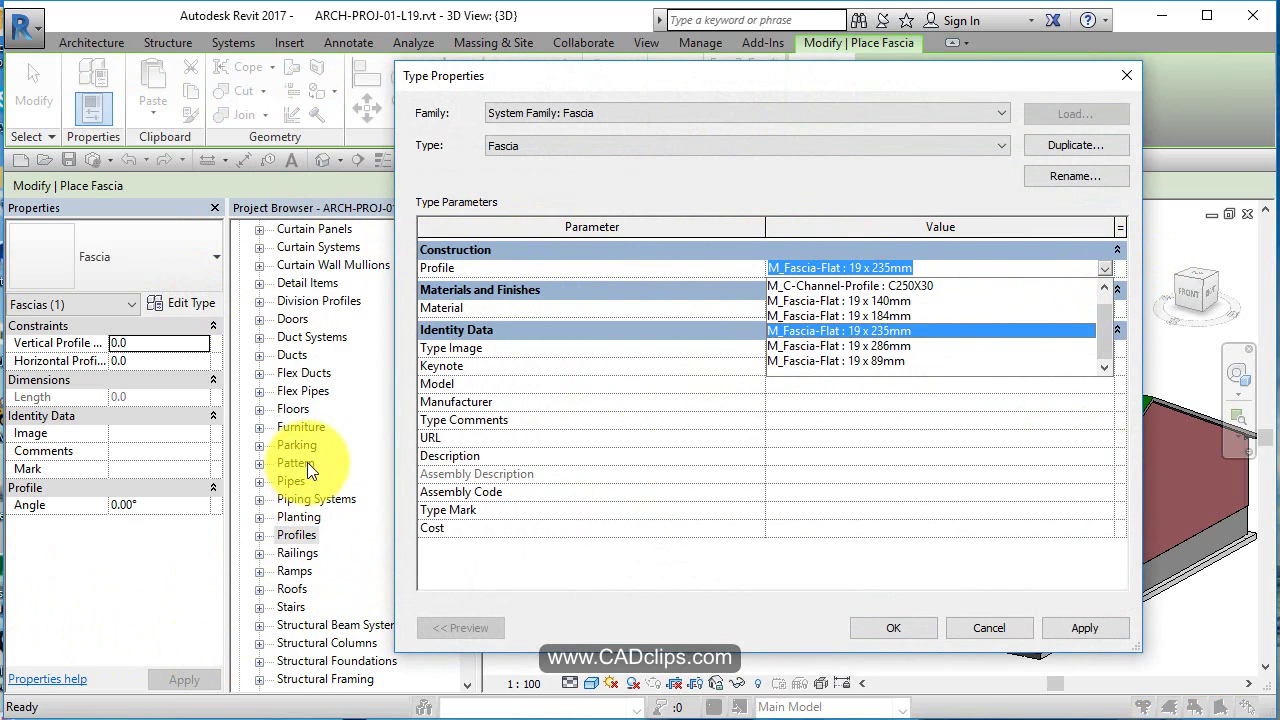
click(860, 268)
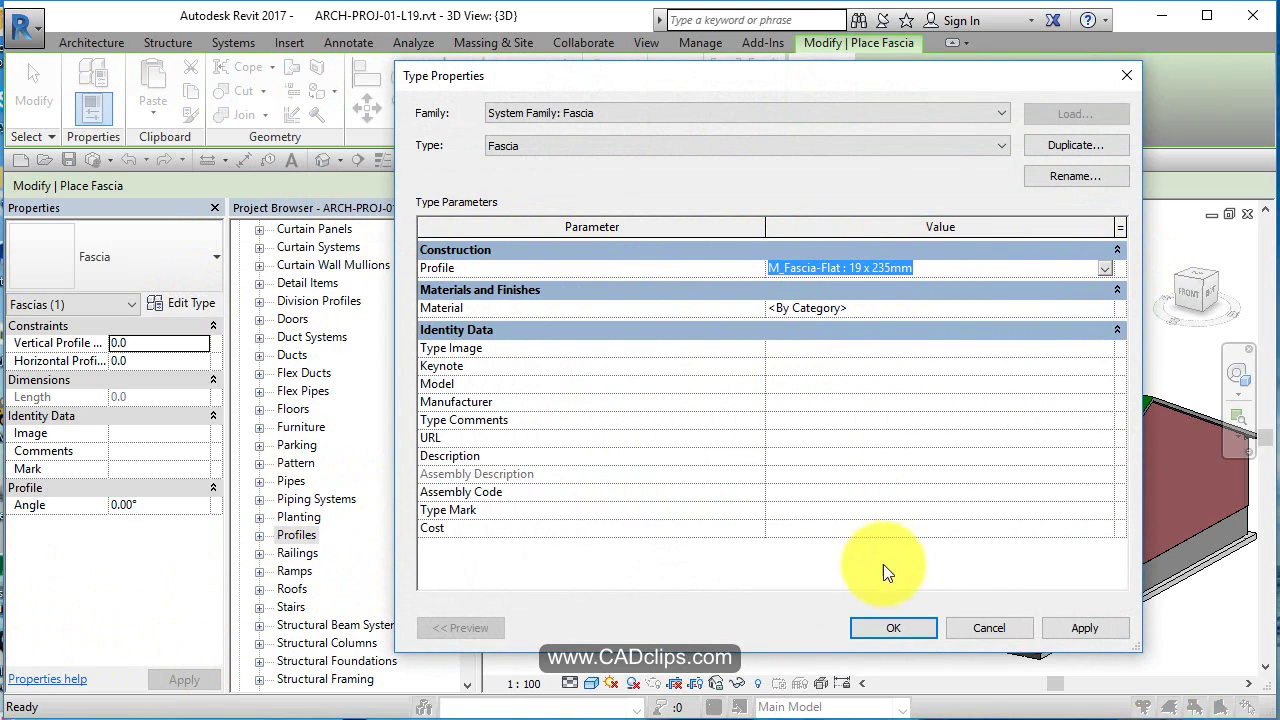
click(893, 627)
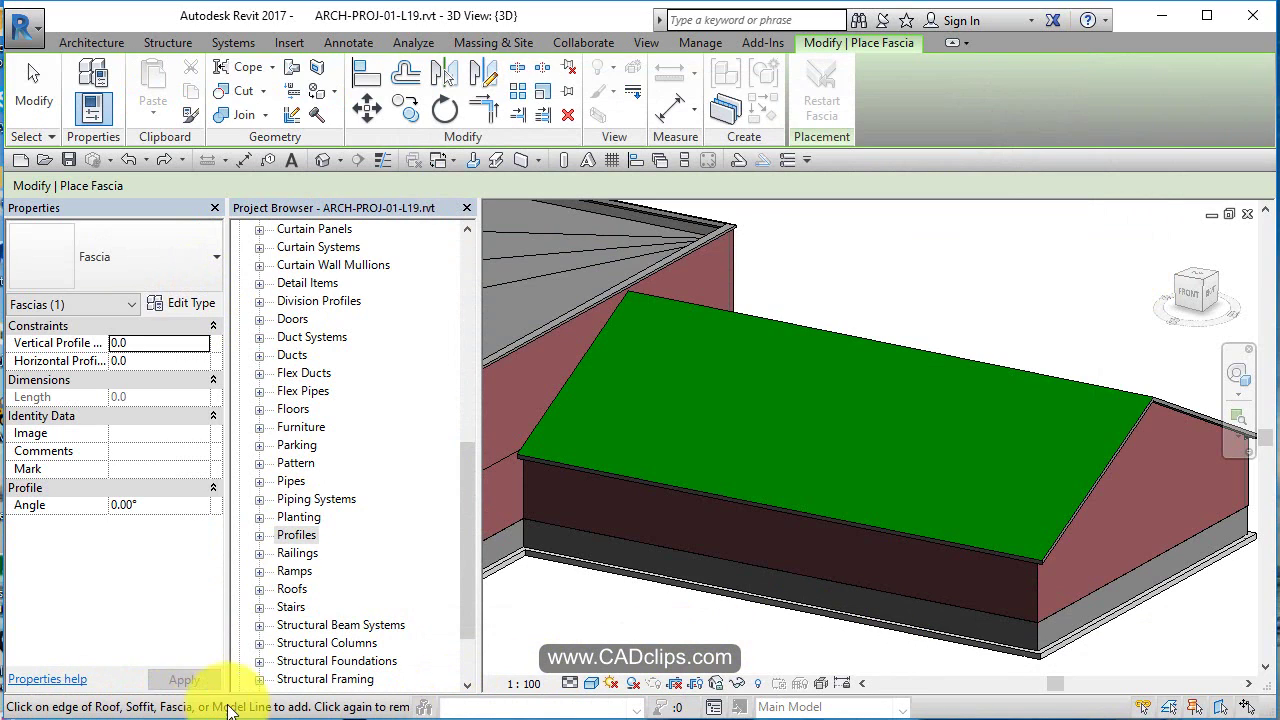
Add fascia along the front eave and the sloped gable roof edge.
scroll(1078, 540, up, 5)
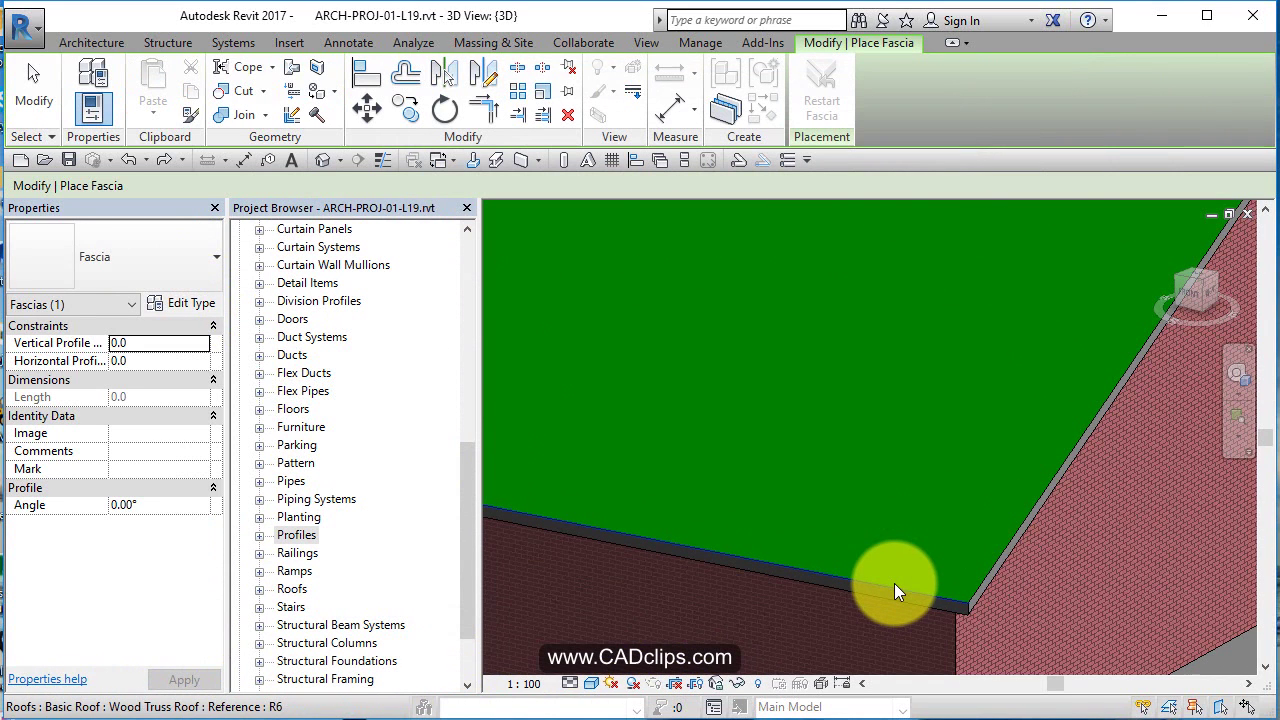
click(894, 583)
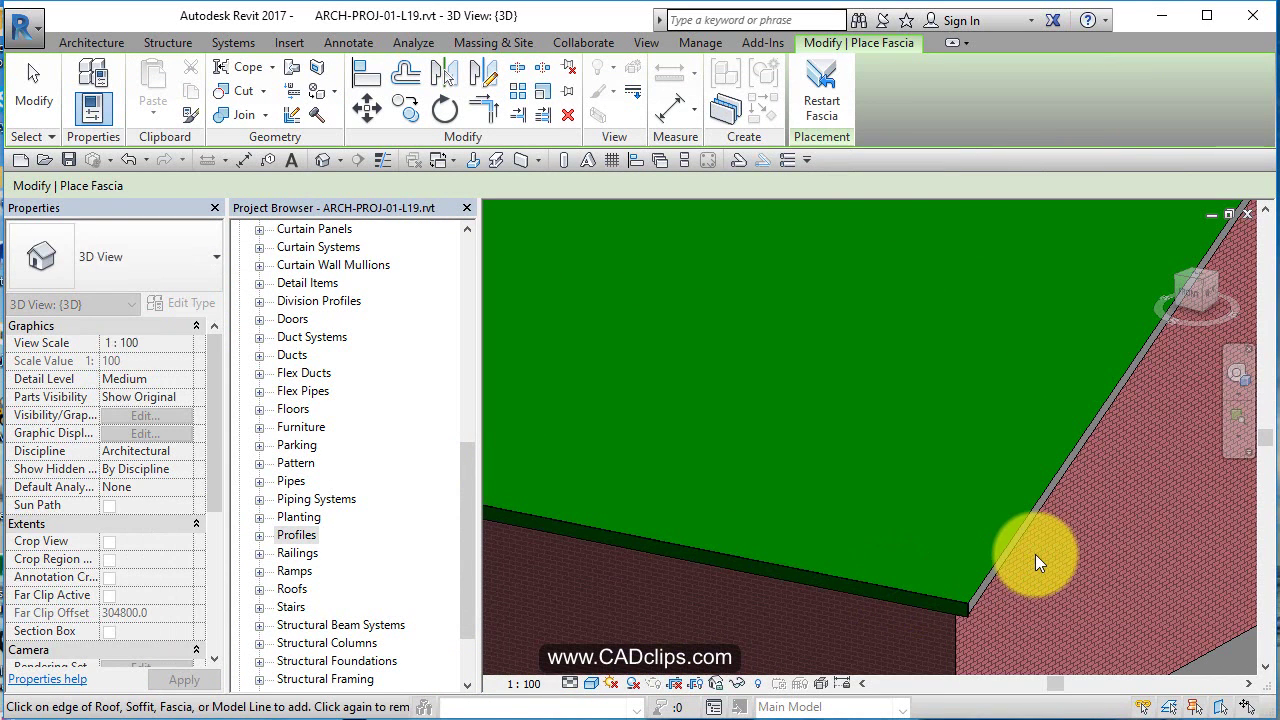
scroll(1002, 551, down, 3)
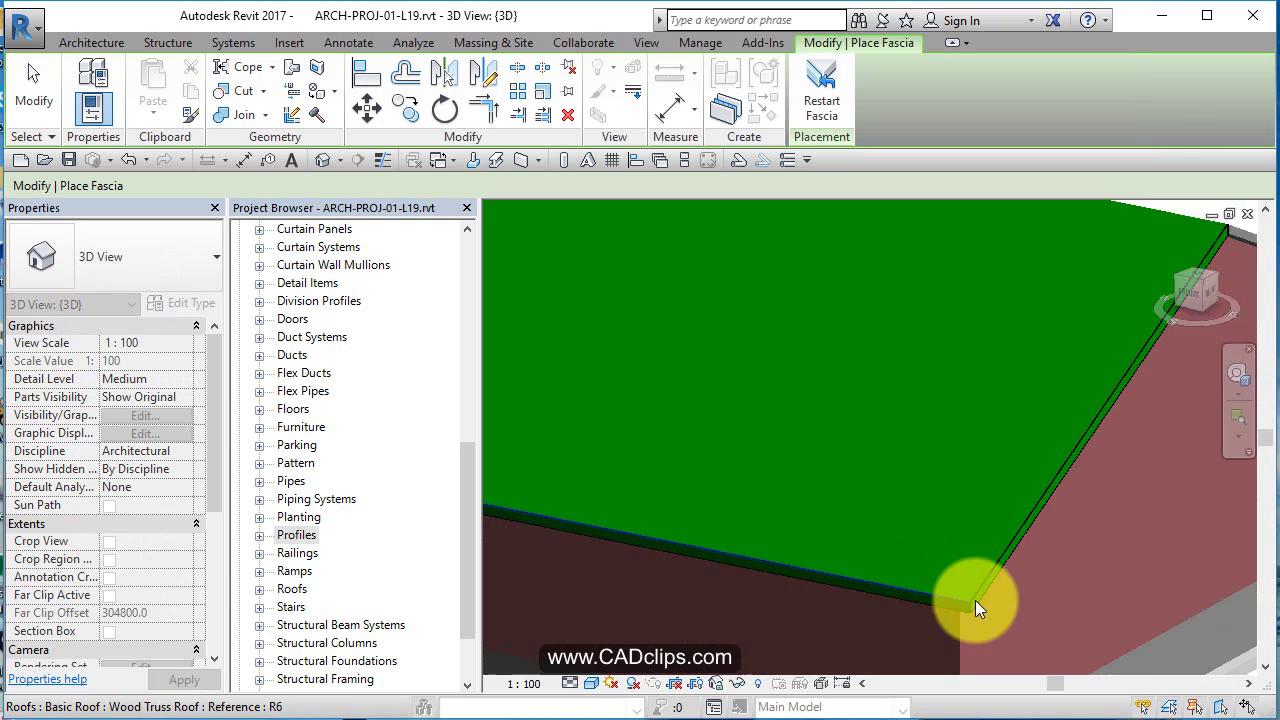
shift+middle_drag(975, 600, 788, 429)
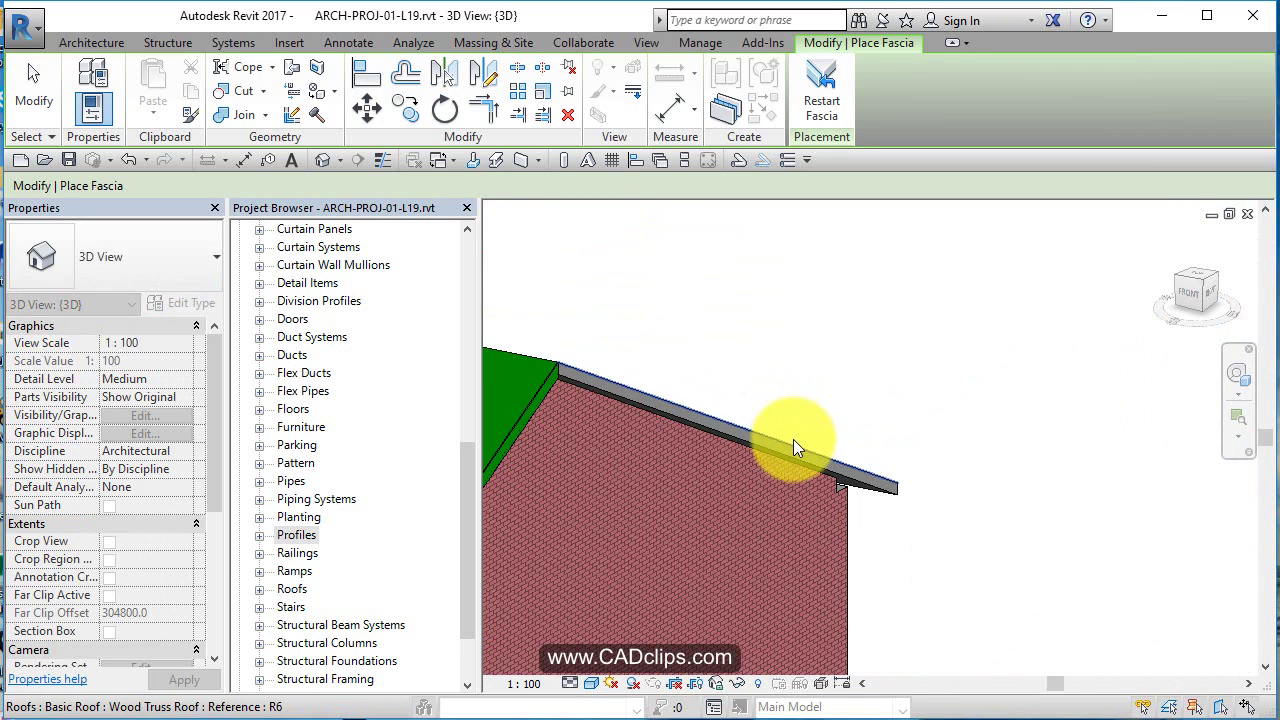
click(793, 439)
Orbit around the building, finish fascia placement, and select the eave fascia.
scroll(990, 463, down, 3)
shift+middle_drag(990, 465, 789, 520)
scroll(781, 540, up, 5)
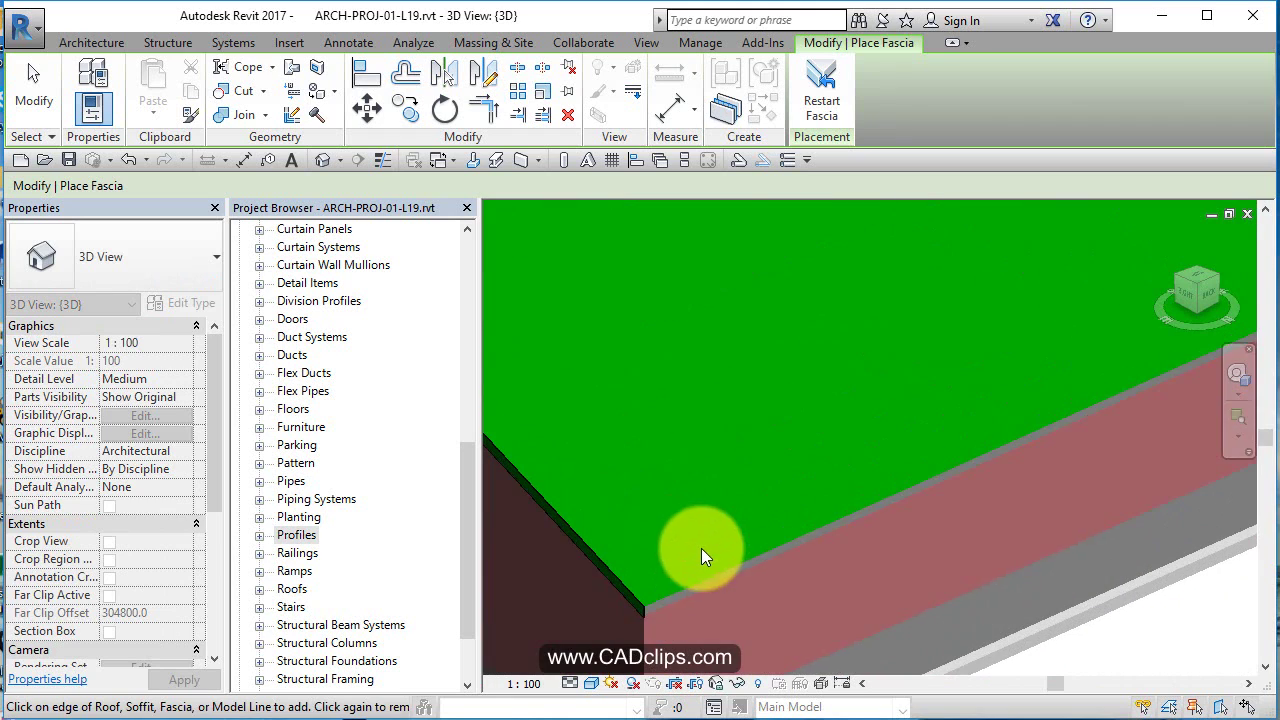
scroll(648, 630, down, 5)
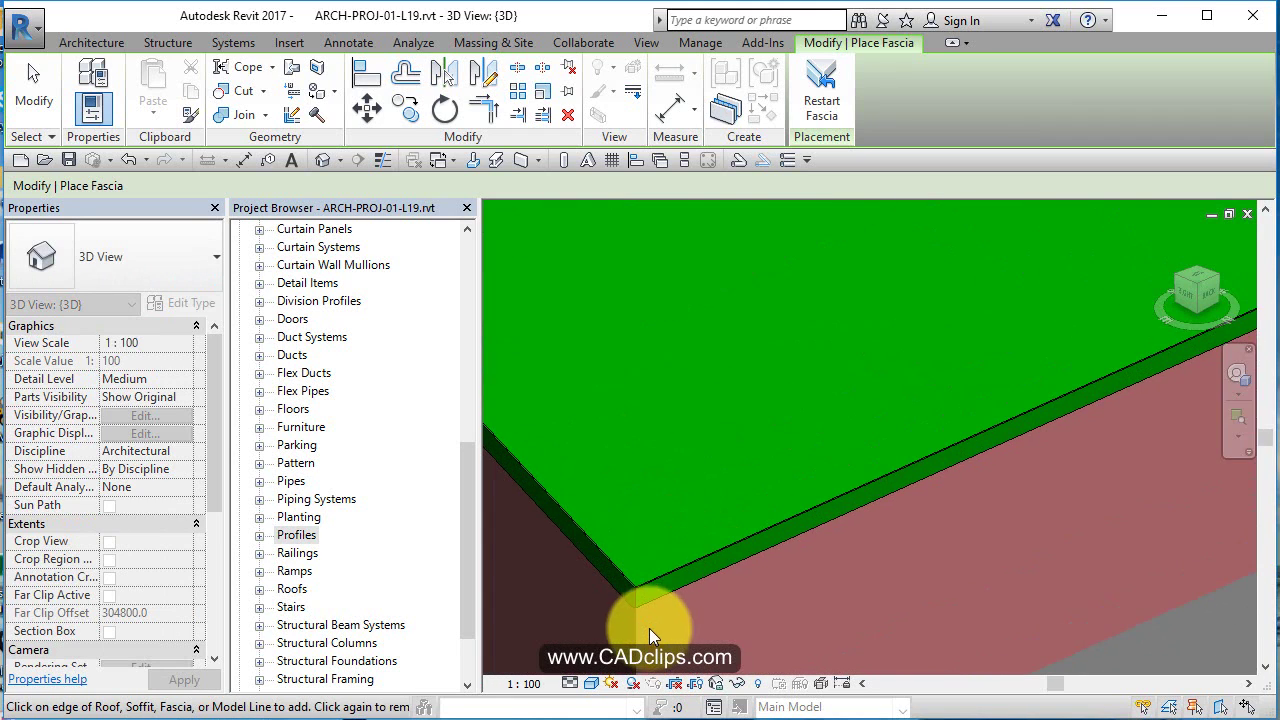
scroll(641, 625, down, 3)
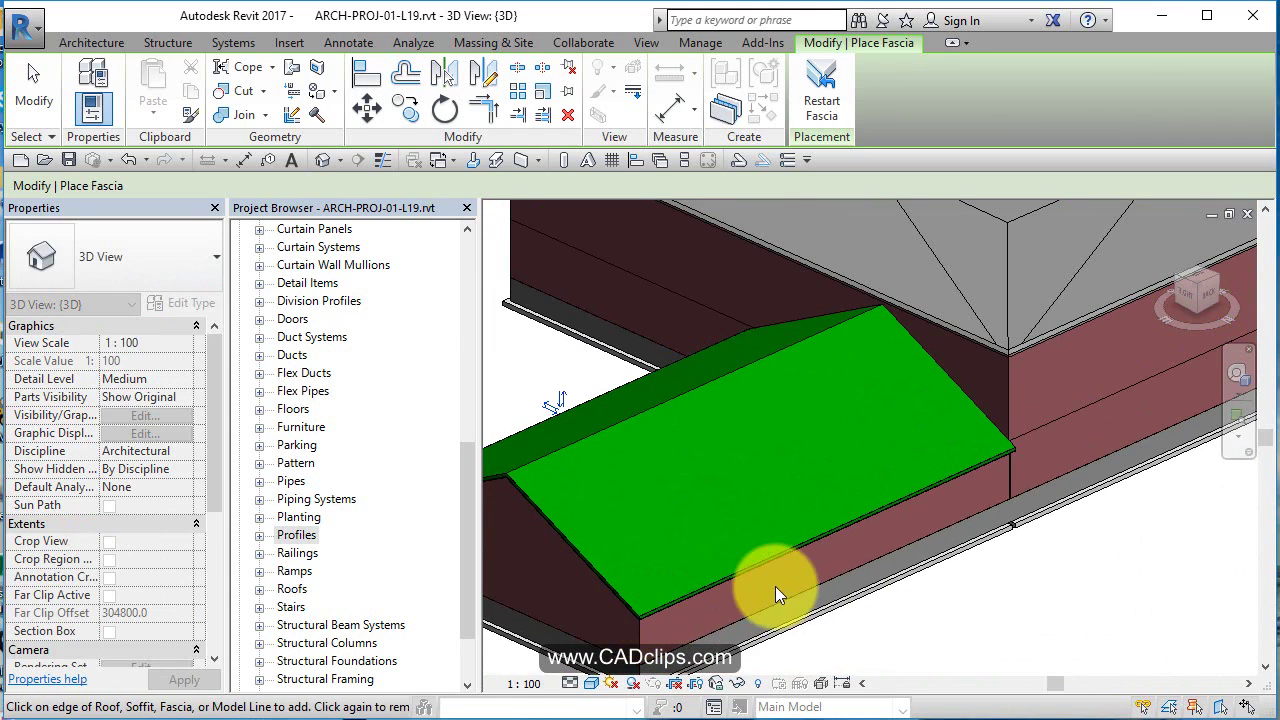
shift+middle_drag(775, 586, 991, 503)
key(Escape)
key(Escape)
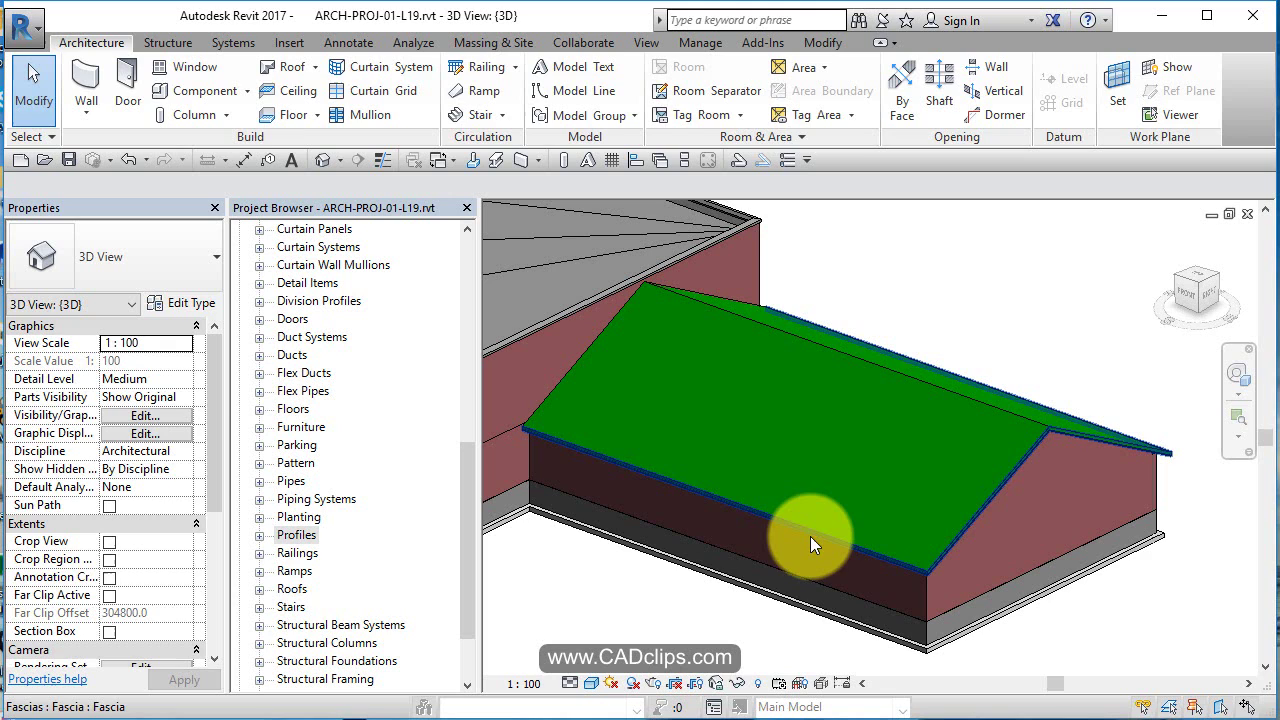
click(798, 575)
Reselect the eave fascia and flip its profile horizontally.
scroll(717, 526, up, 5)
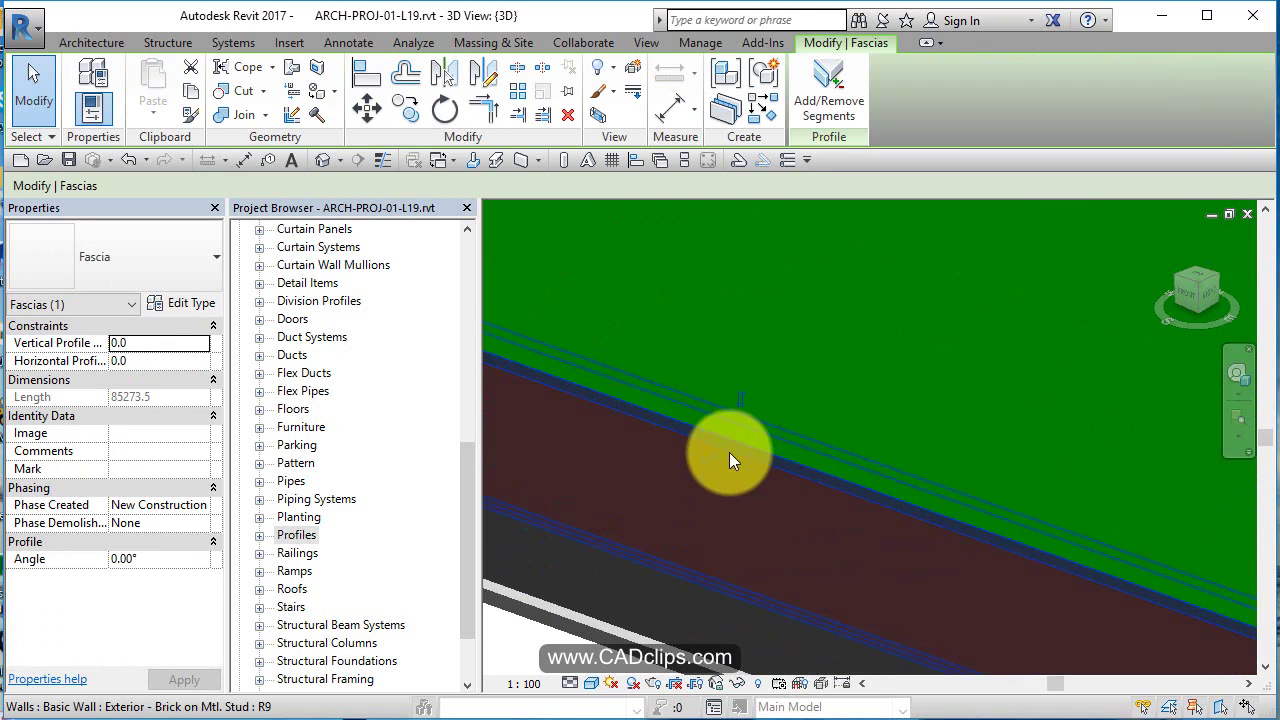
middle_drag(820, 449, 1023, 543)
key(Escape)
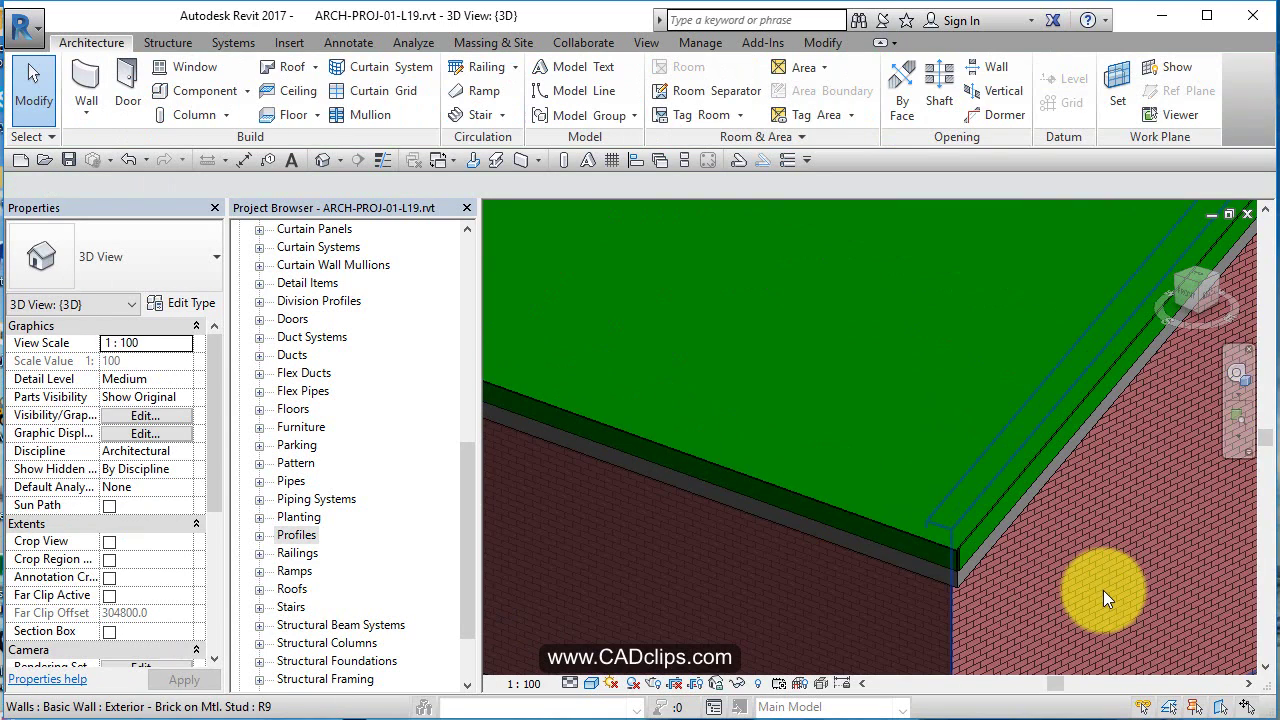
click(1009, 482)
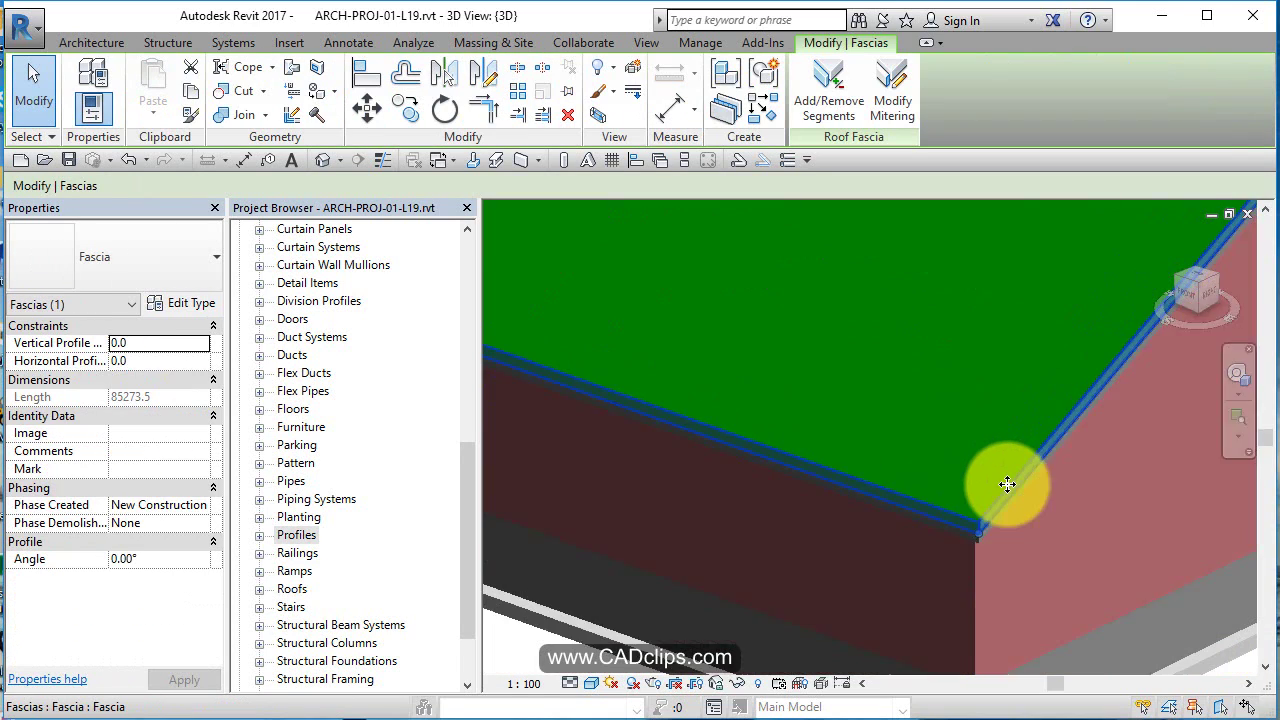
middle_drag(1007, 484, 1147, 576)
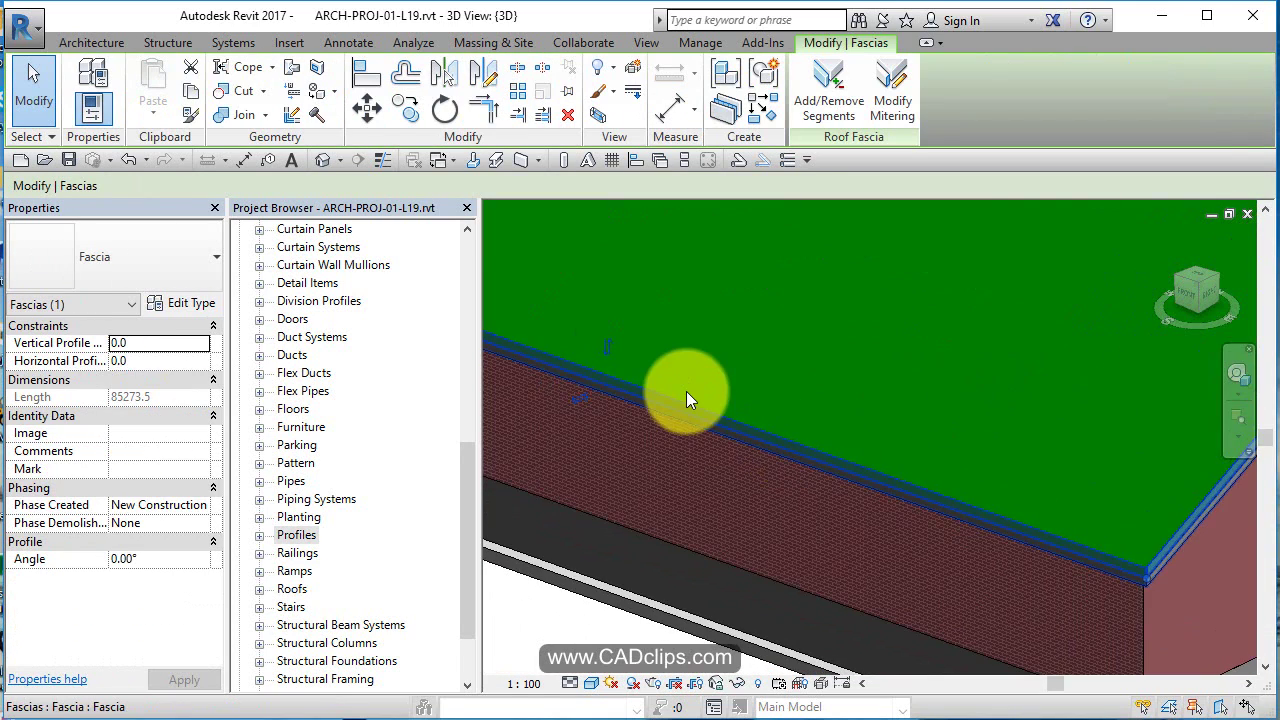
click(605, 350)
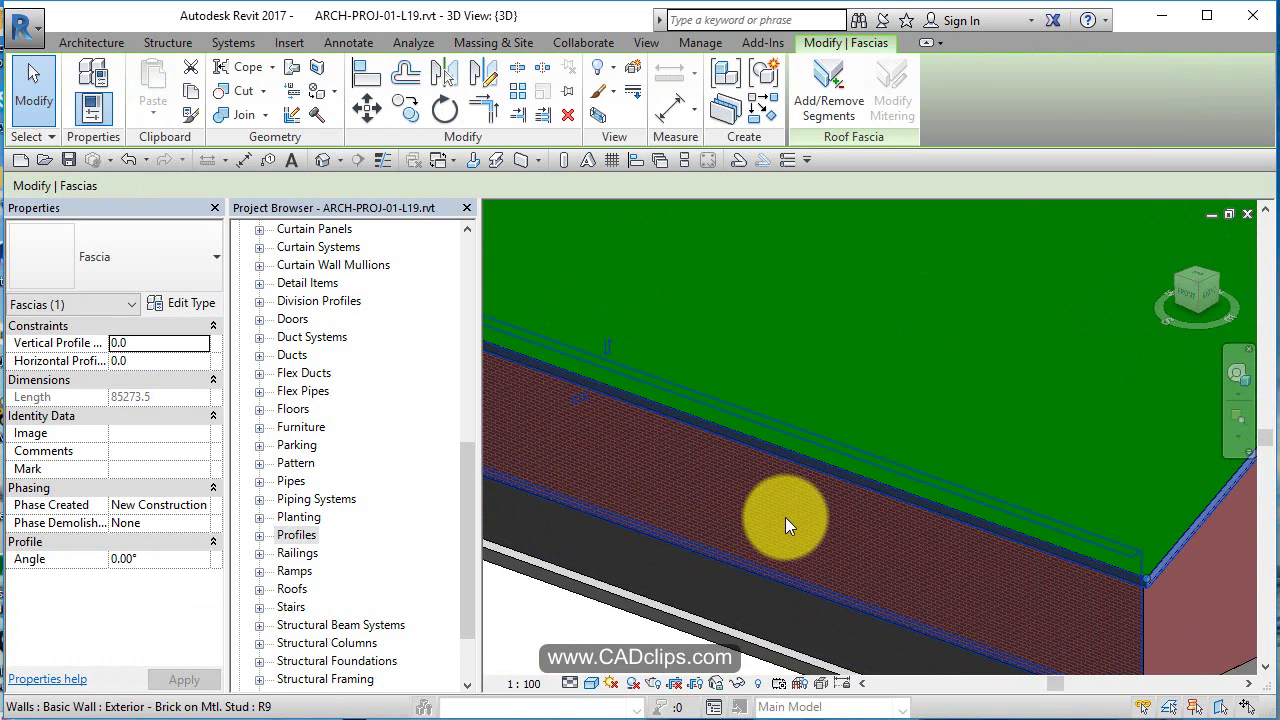
Clear the selection and zoom into the roof corner to check the flipped fascia.
scroll(1170, 592, up, 2)
mouse_move(1170, 592)
middle_down()
mouse_move(958, 567)
mouse_move(924, 490)
mouse_move(933, 566)
mouse_move(1090, 564)
middle_up()
key(Escape)
scroll(933, 565, up, 2)
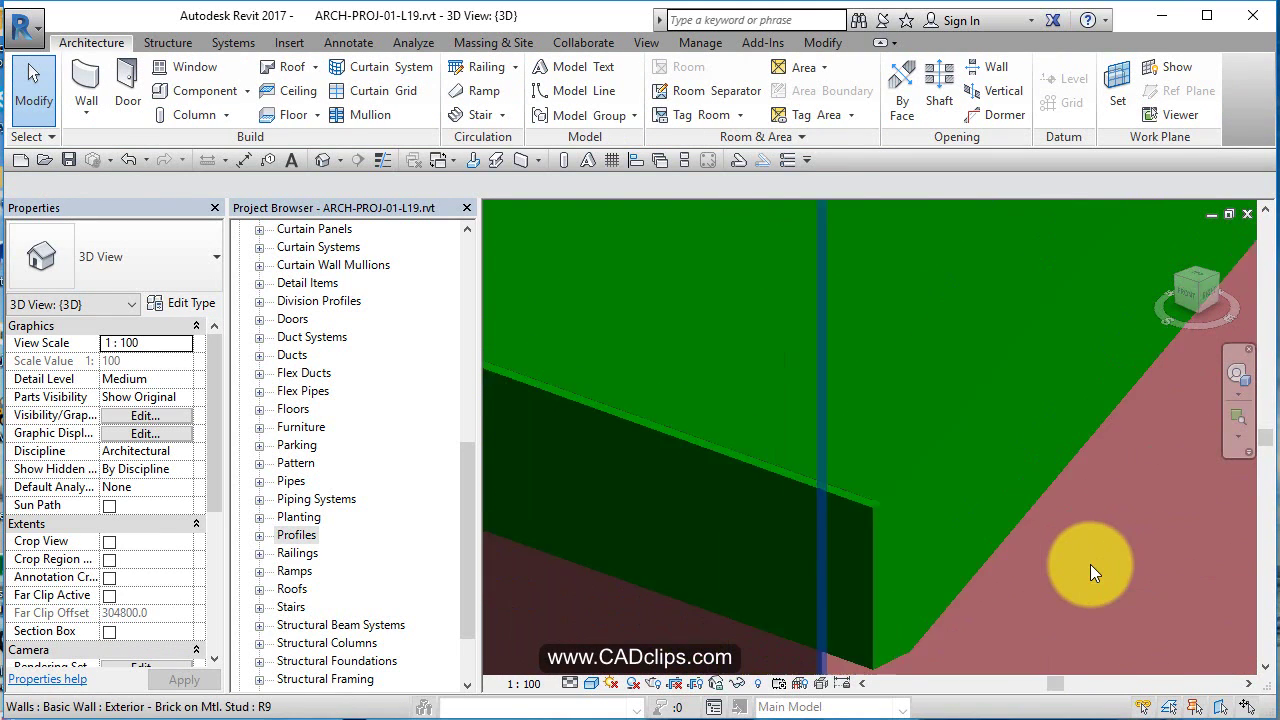
scroll(1090, 564, down, 4)
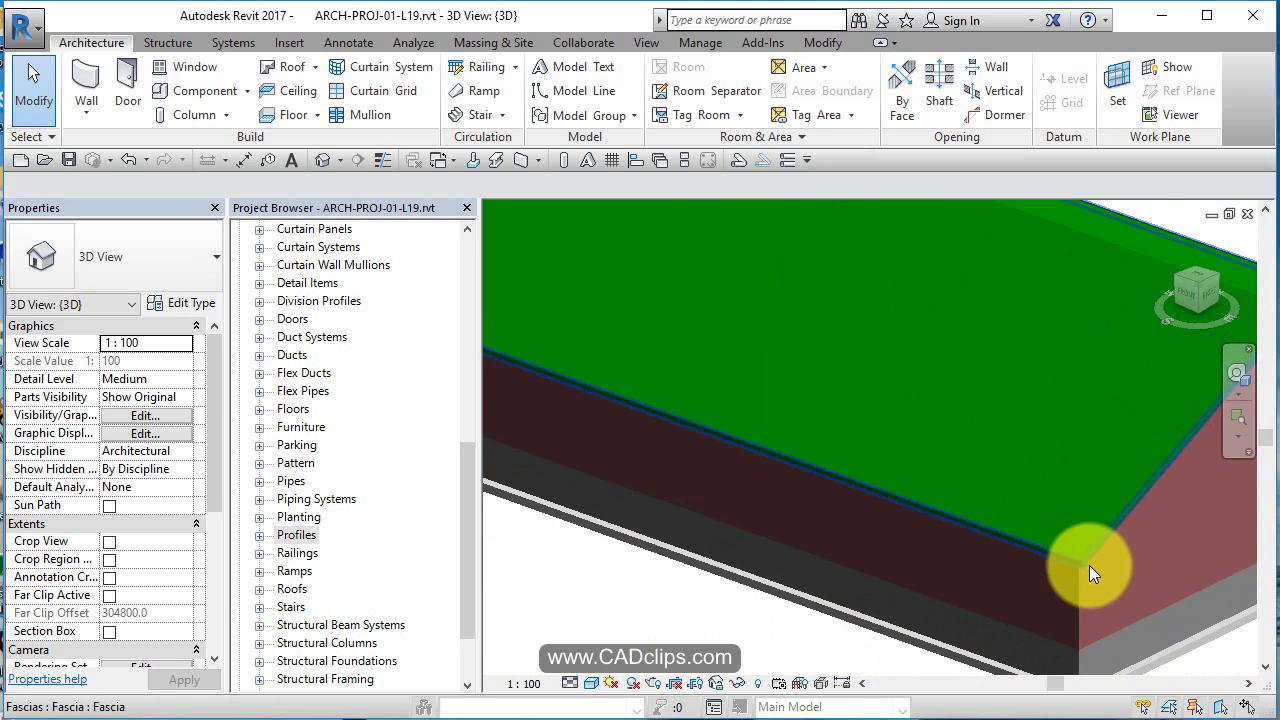
scroll(1089, 565, down, 5)
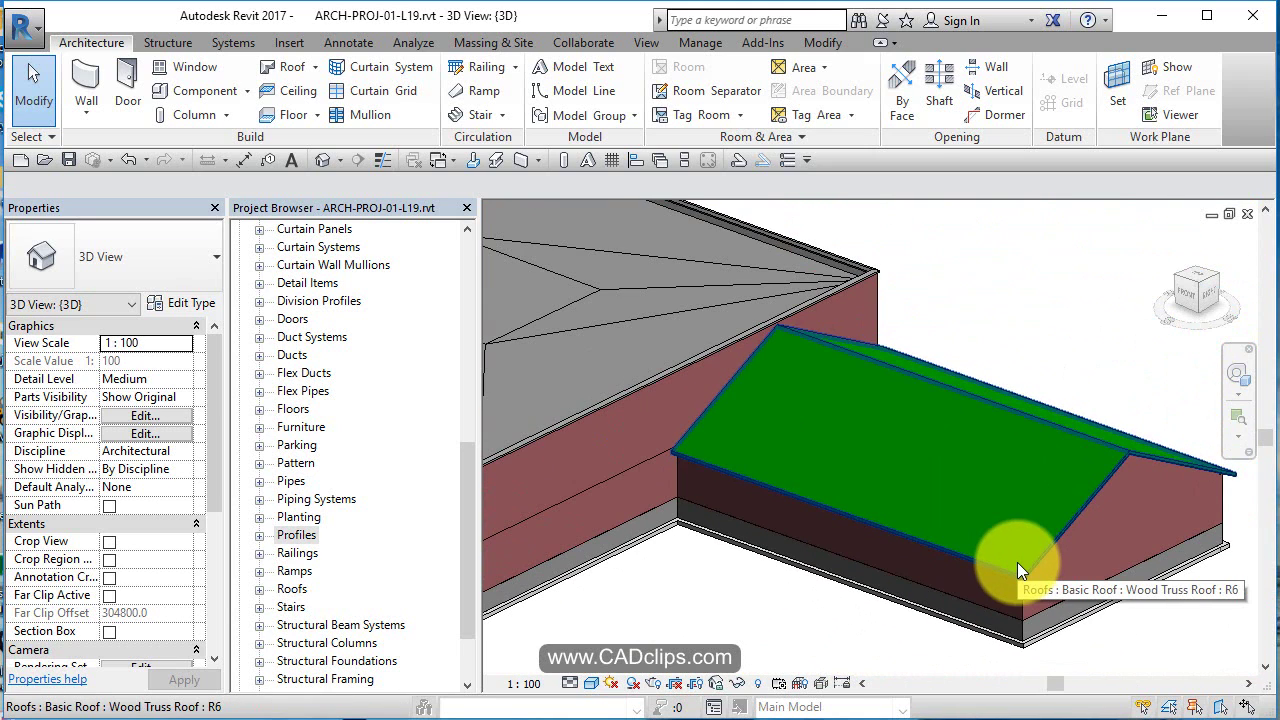
middle_drag(1017, 562, 842, 529)
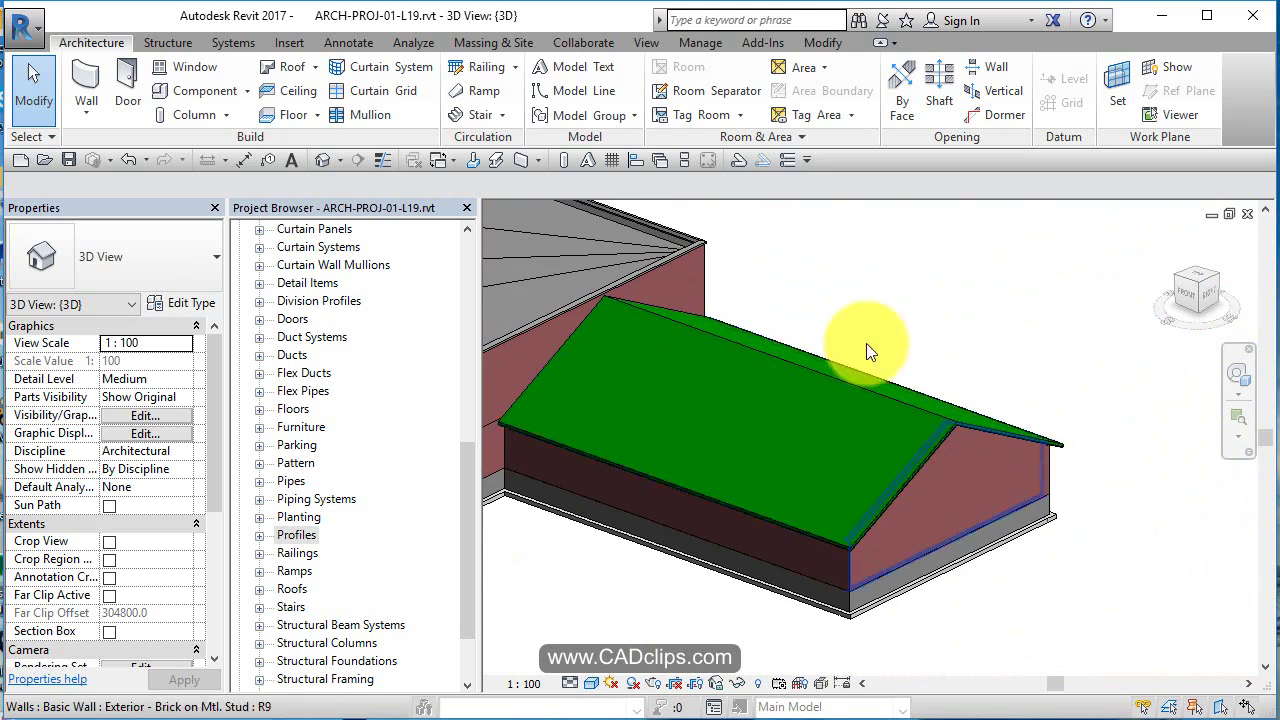
click(705, 241)
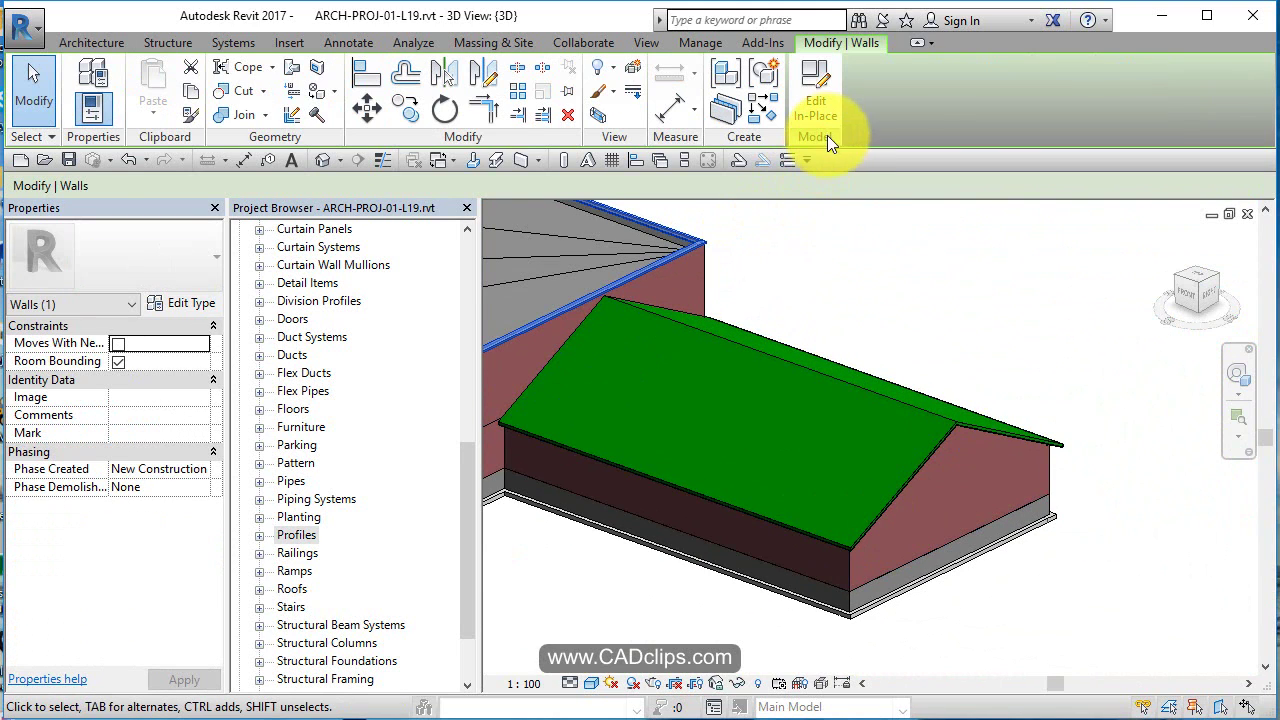
click(998, 367)
click(1003, 435)
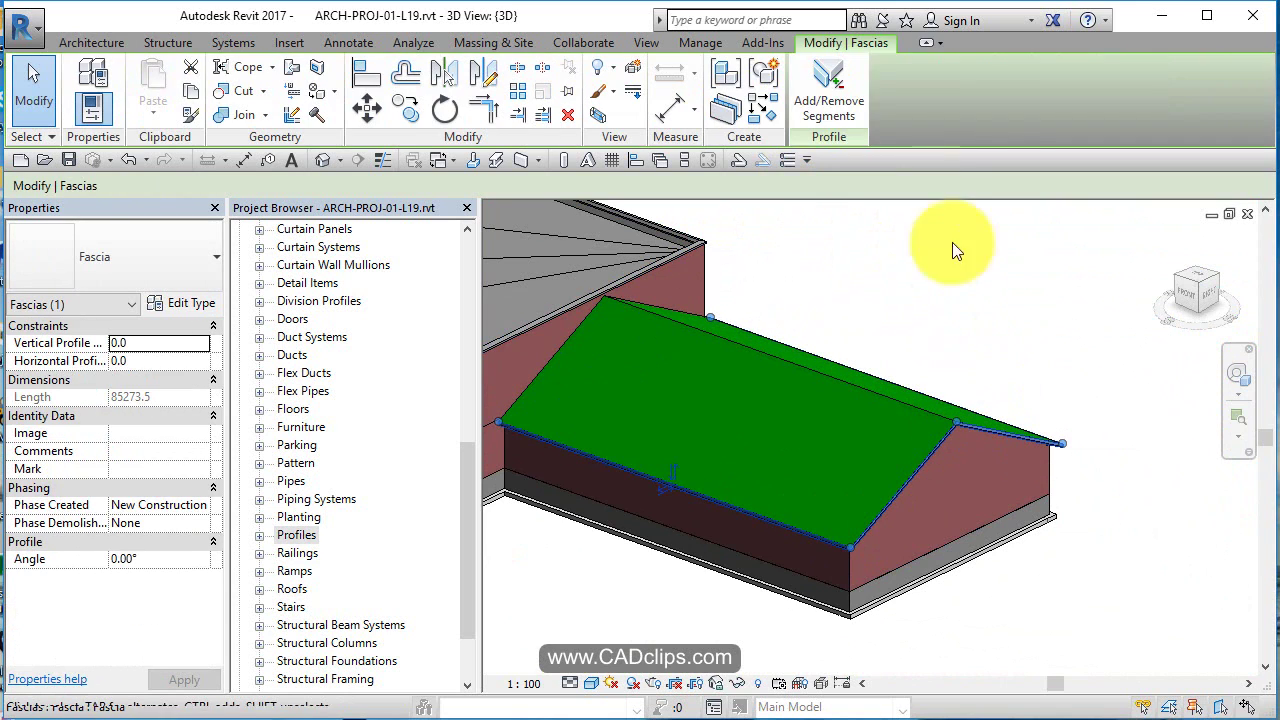
click(804, 300)
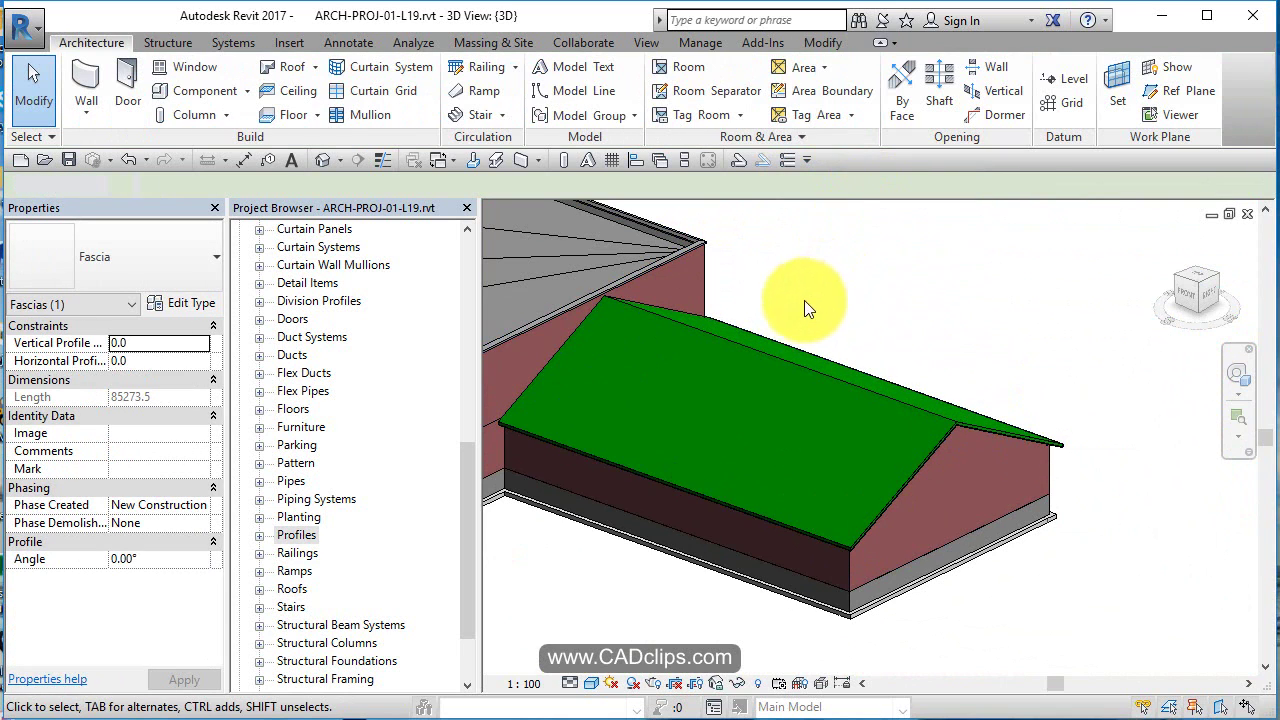
click(786, 389)
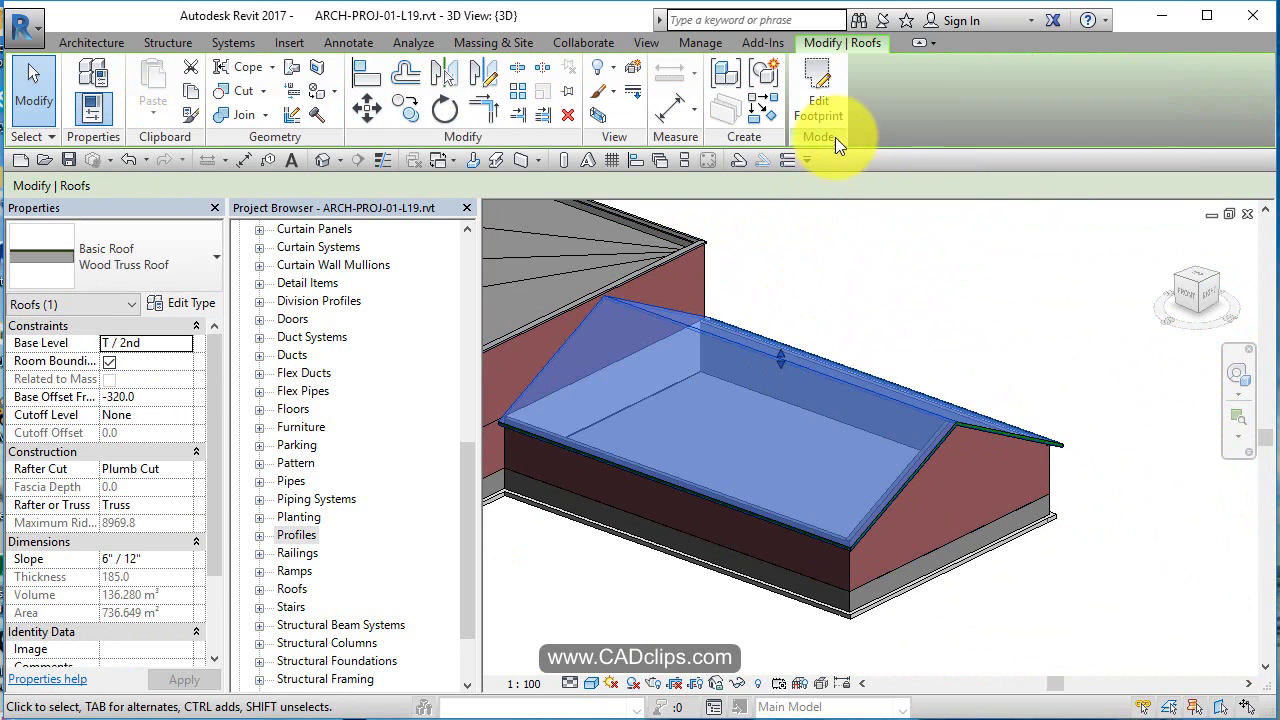
click(1038, 287)
middle_drag(871, 343, 1100, 429)
scroll(879, 281, down, 3)
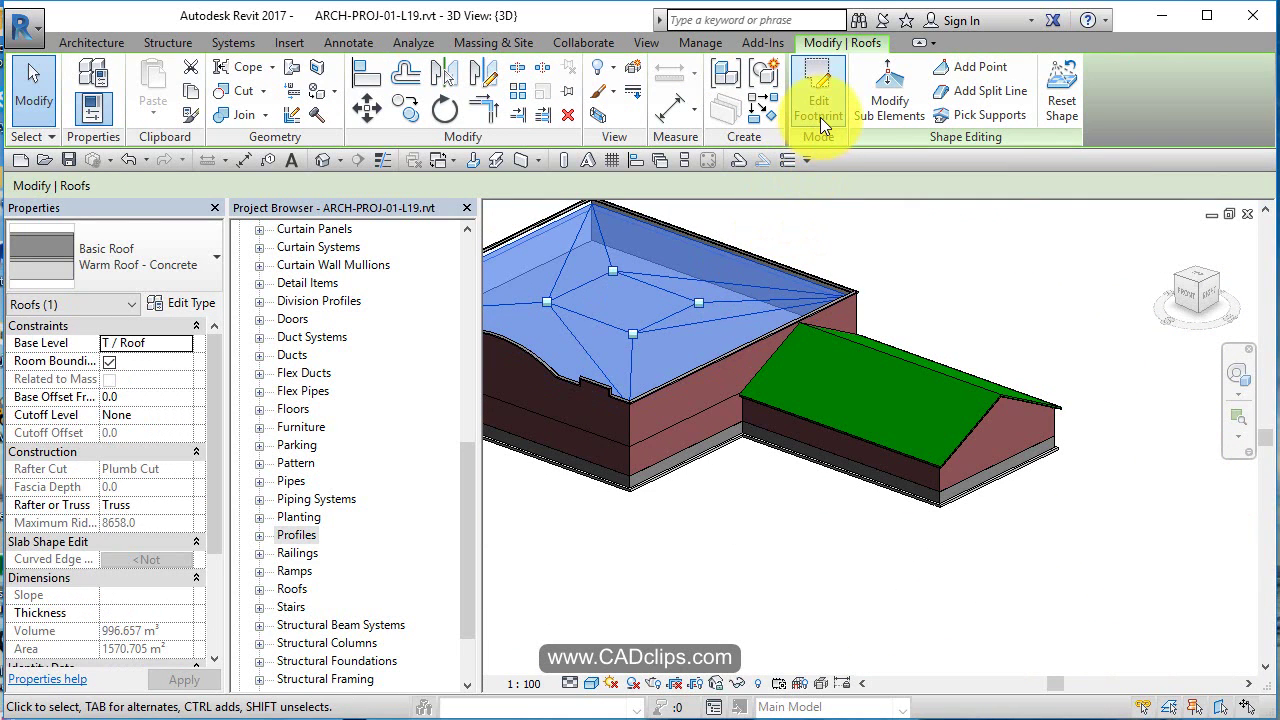
click(950, 247)
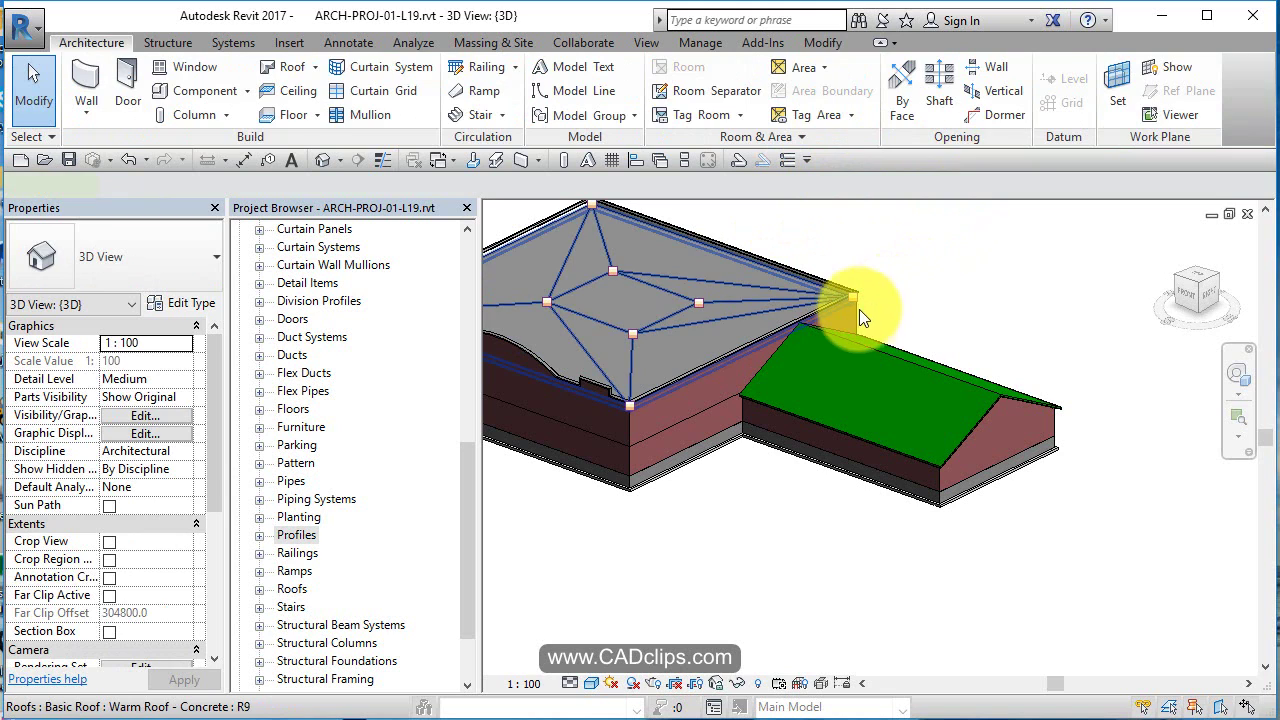
click(858, 309)
click(927, 206)
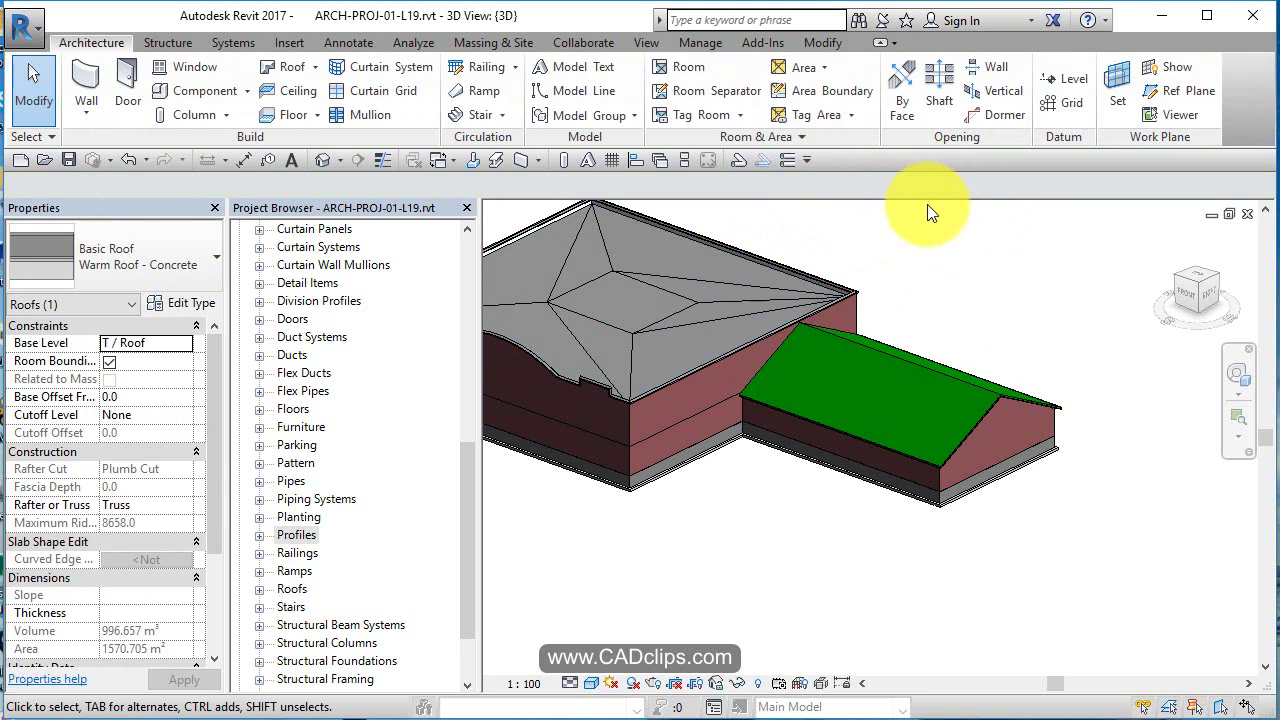
click(732, 374)
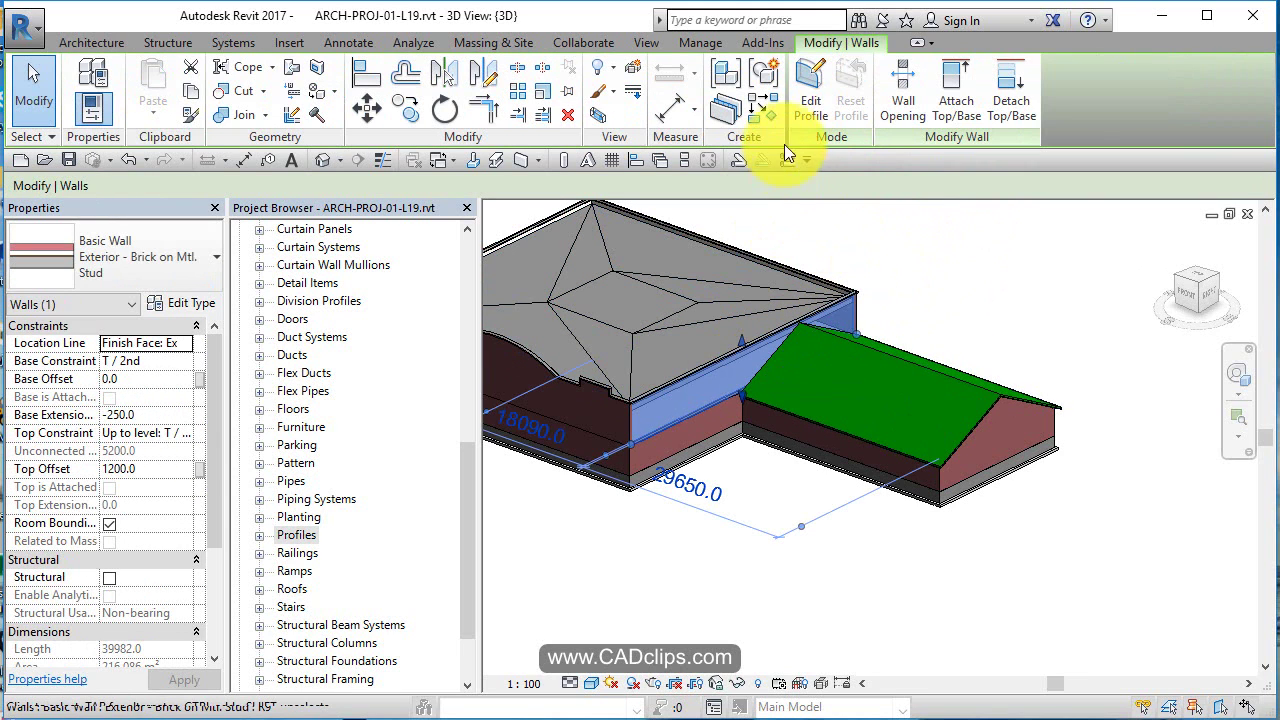
click(993, 232)
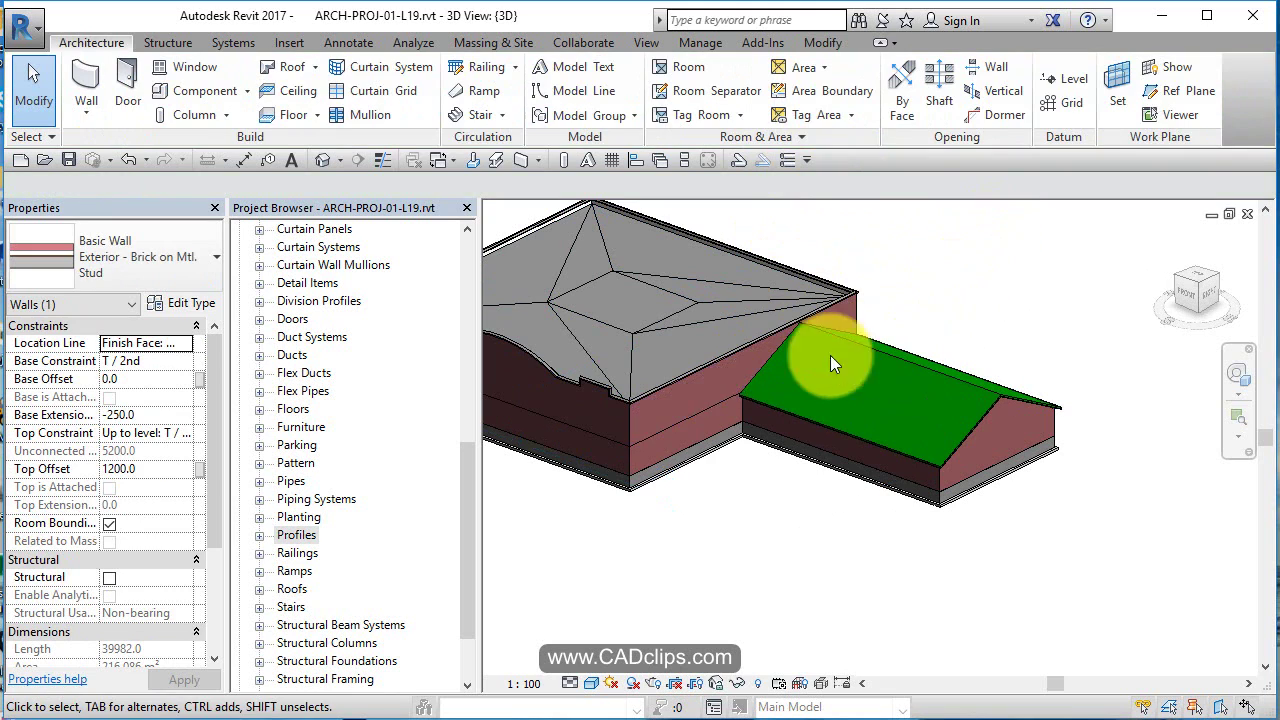
click(667, 440)
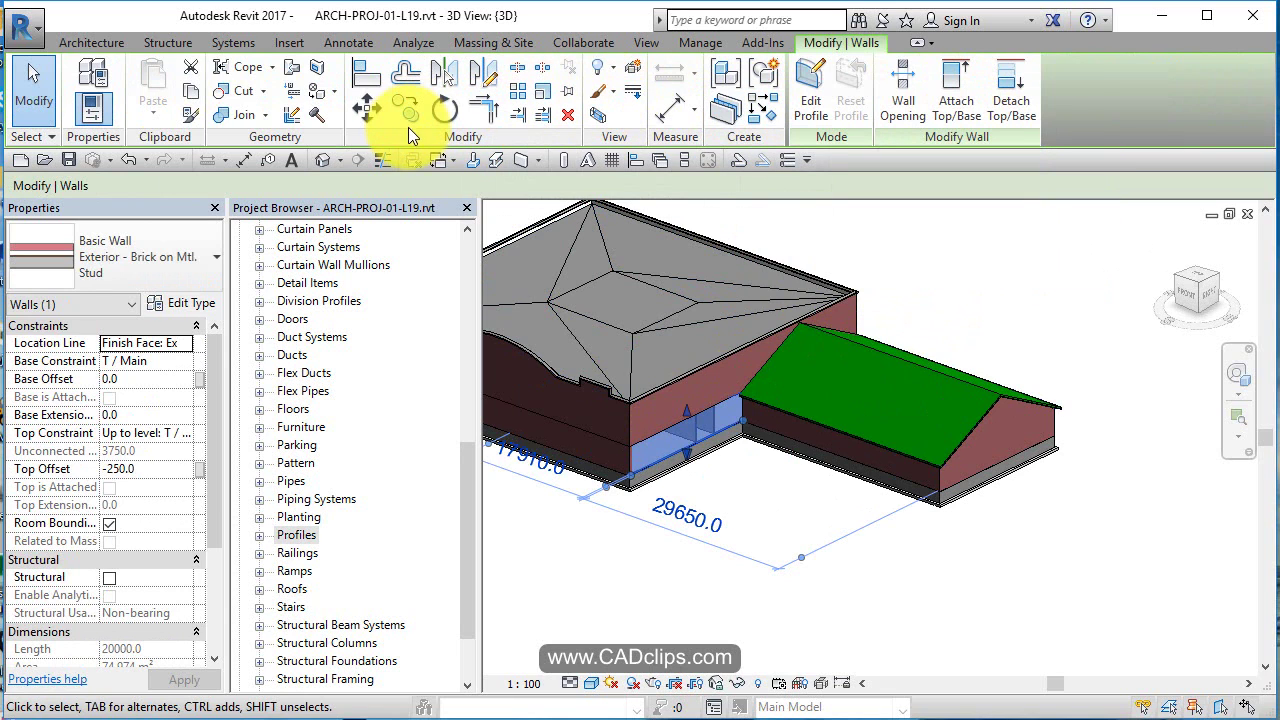
key(Escape)
click(851, 361)
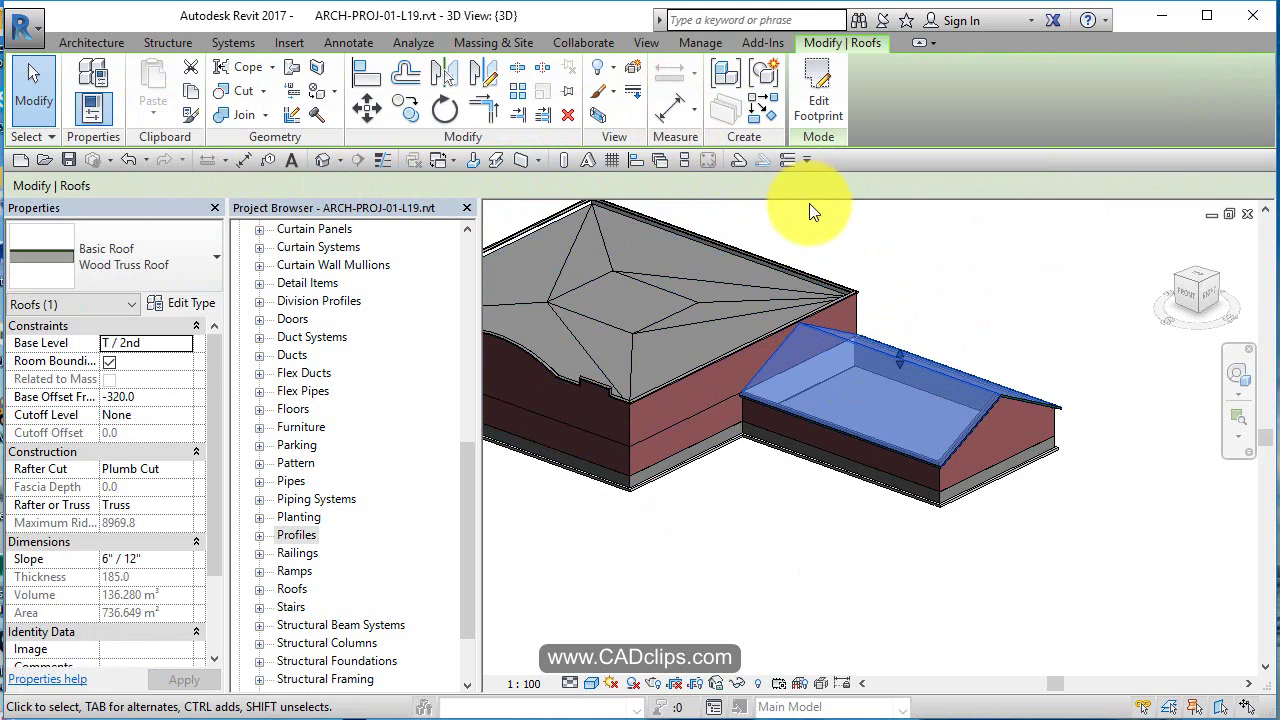
key(Escape)
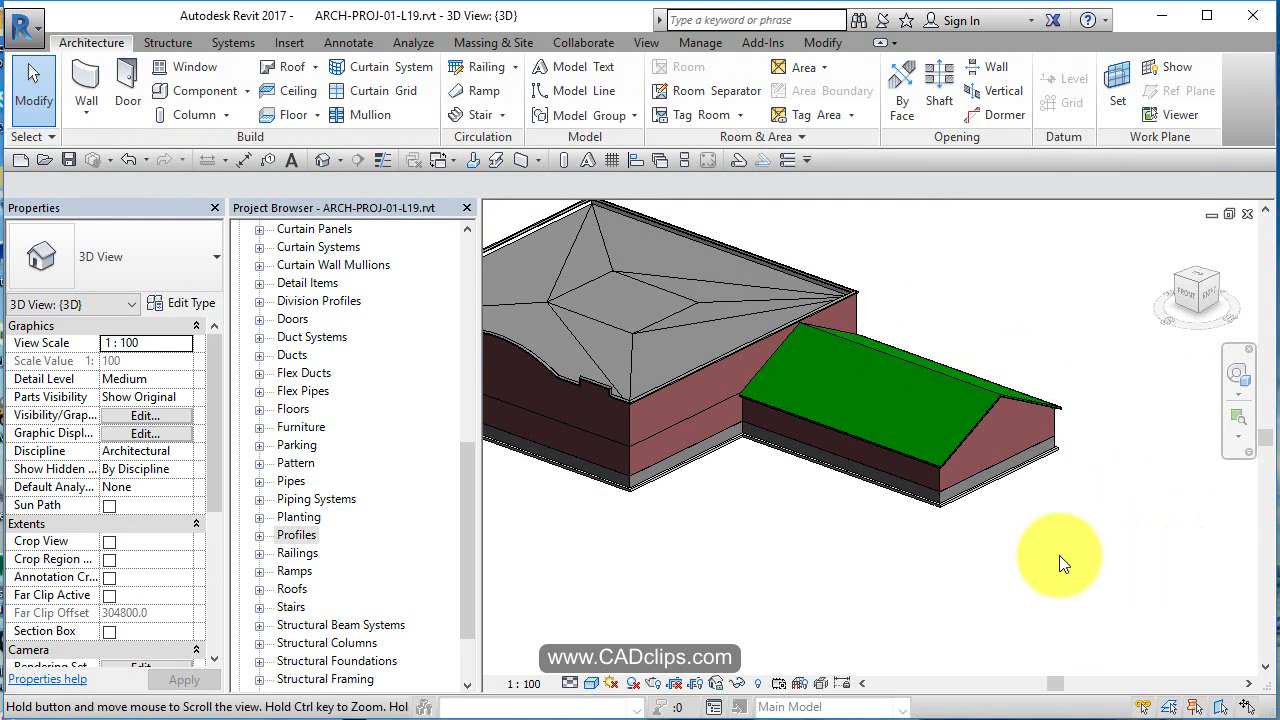
middle_drag(1059, 555, 1114, 582)
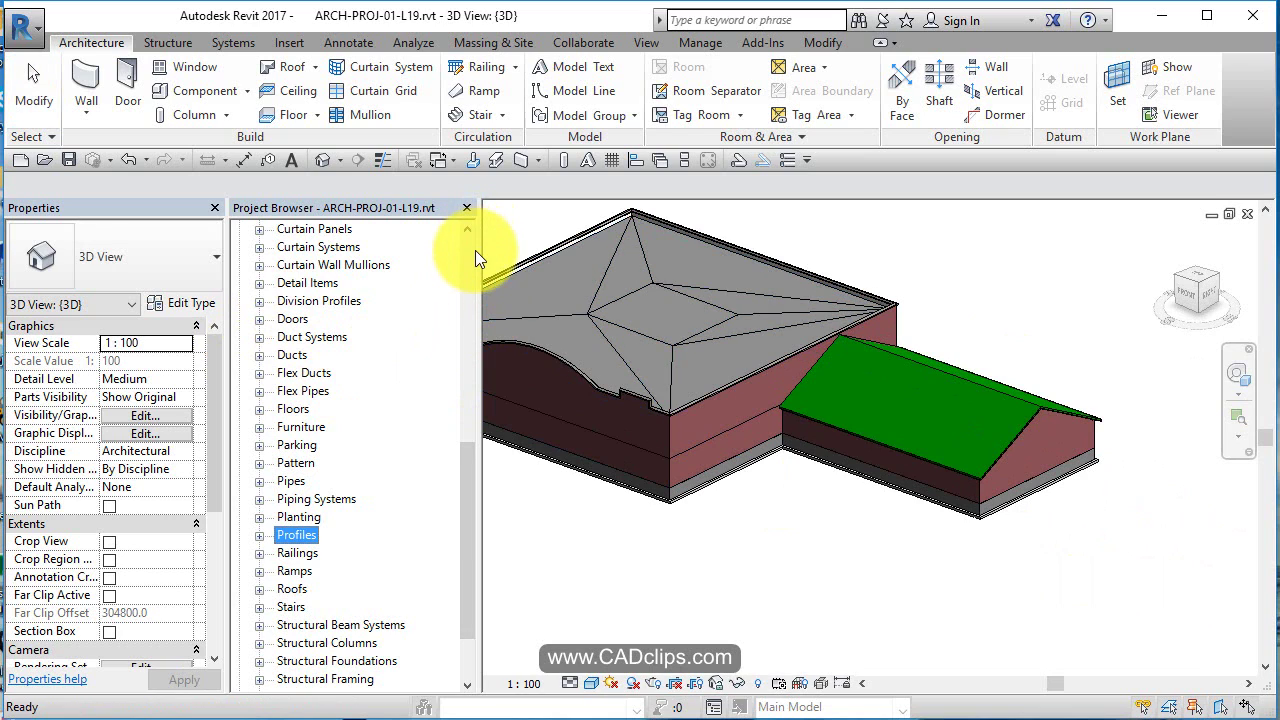
Open T / Main, open Section 2 from its marker, and zoom in on the left eave.
scroll(474, 250, up, 10)
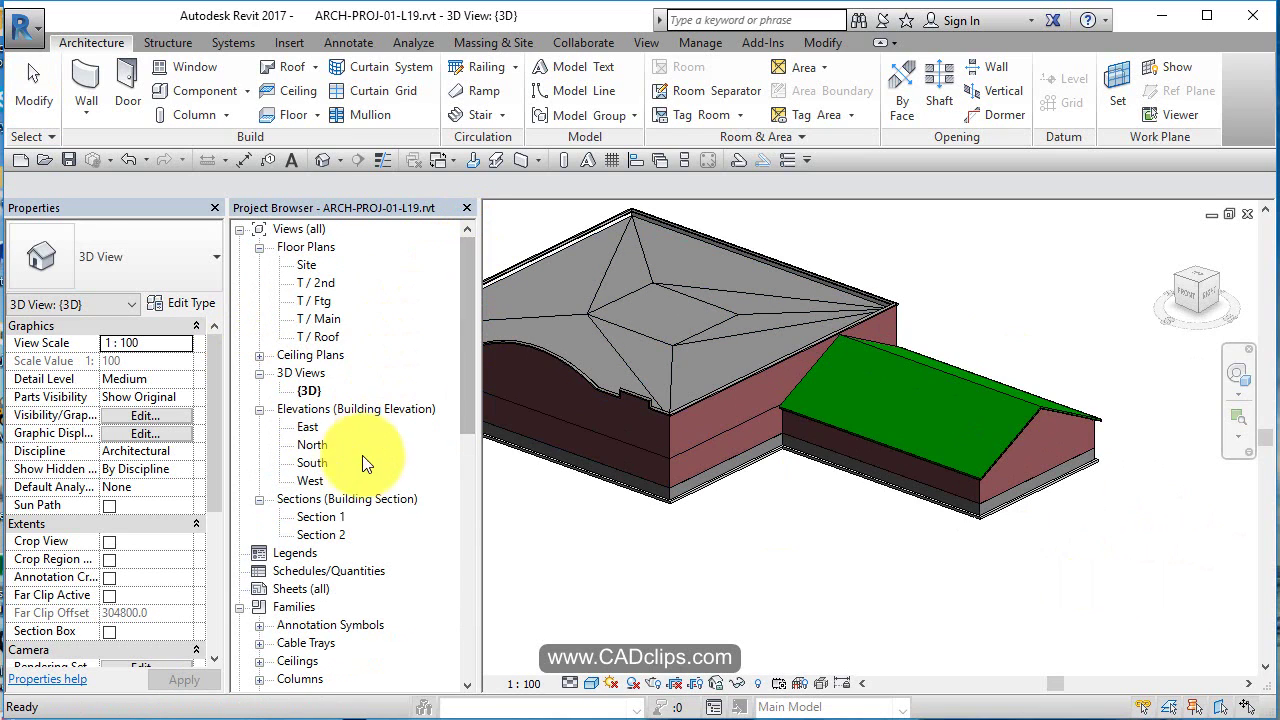
double_click(320, 318)
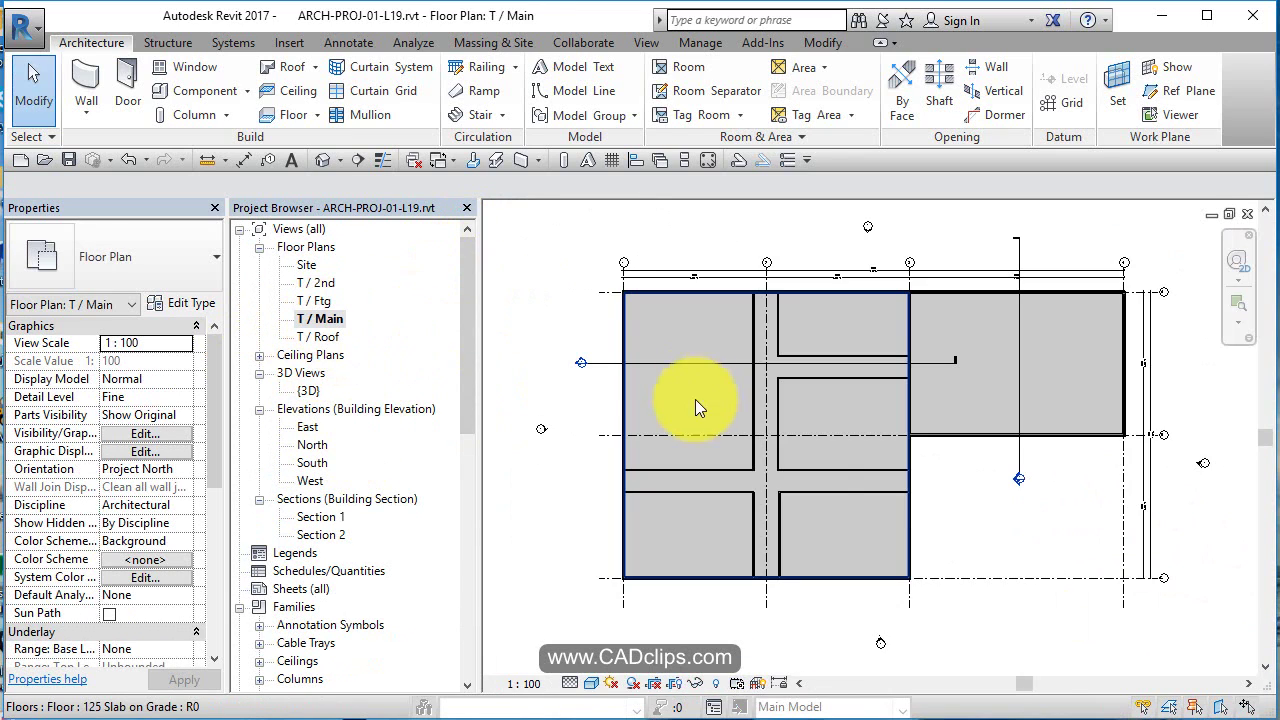
scroll(1034, 490, up, 5)
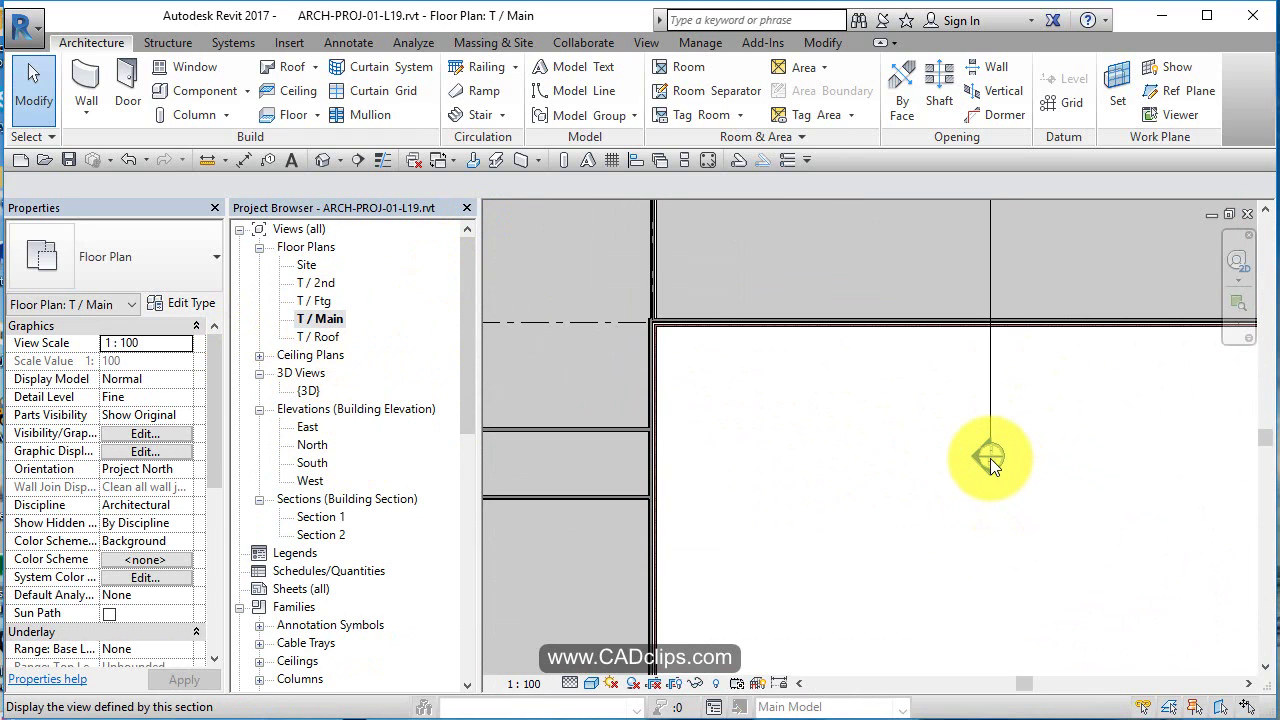
double_click(990, 458)
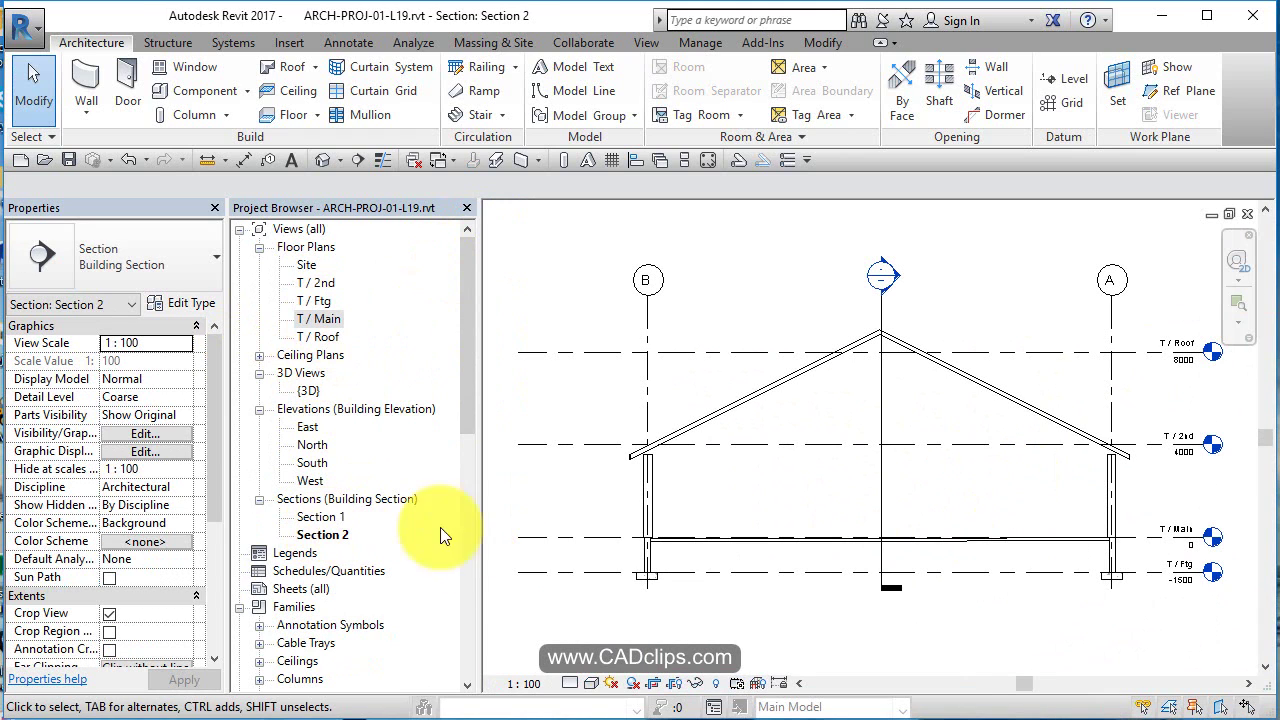
scroll(620, 460, up, 6)
scroll(642, 475, up, 2)
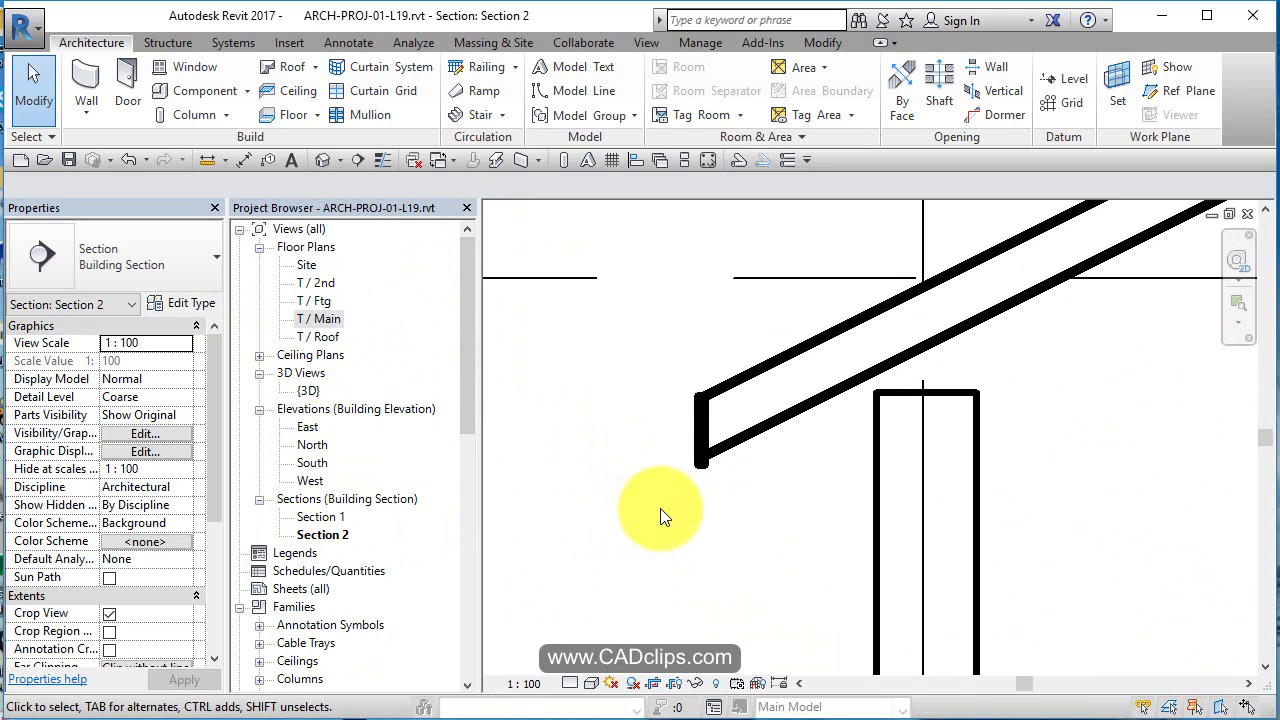
Turn on Thin Lines with TL and set Section 2's scale to 1 : 50.
key(t)
key(l)
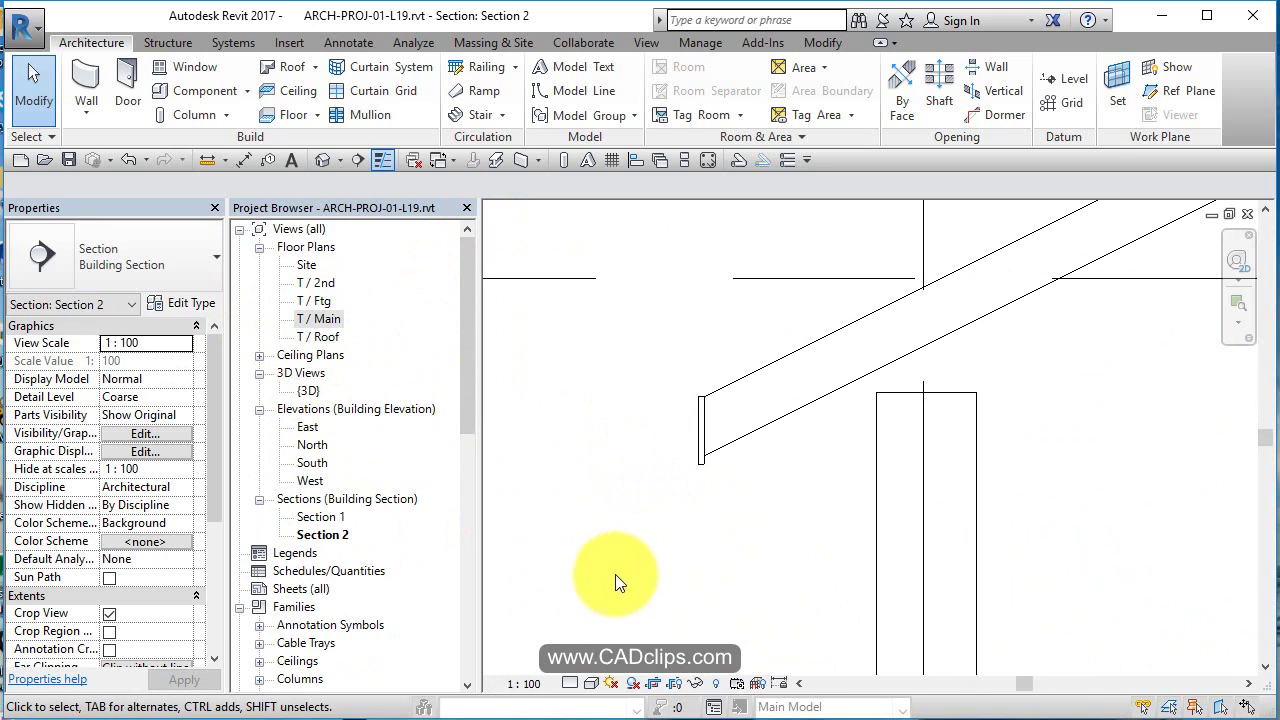
click(525, 684)
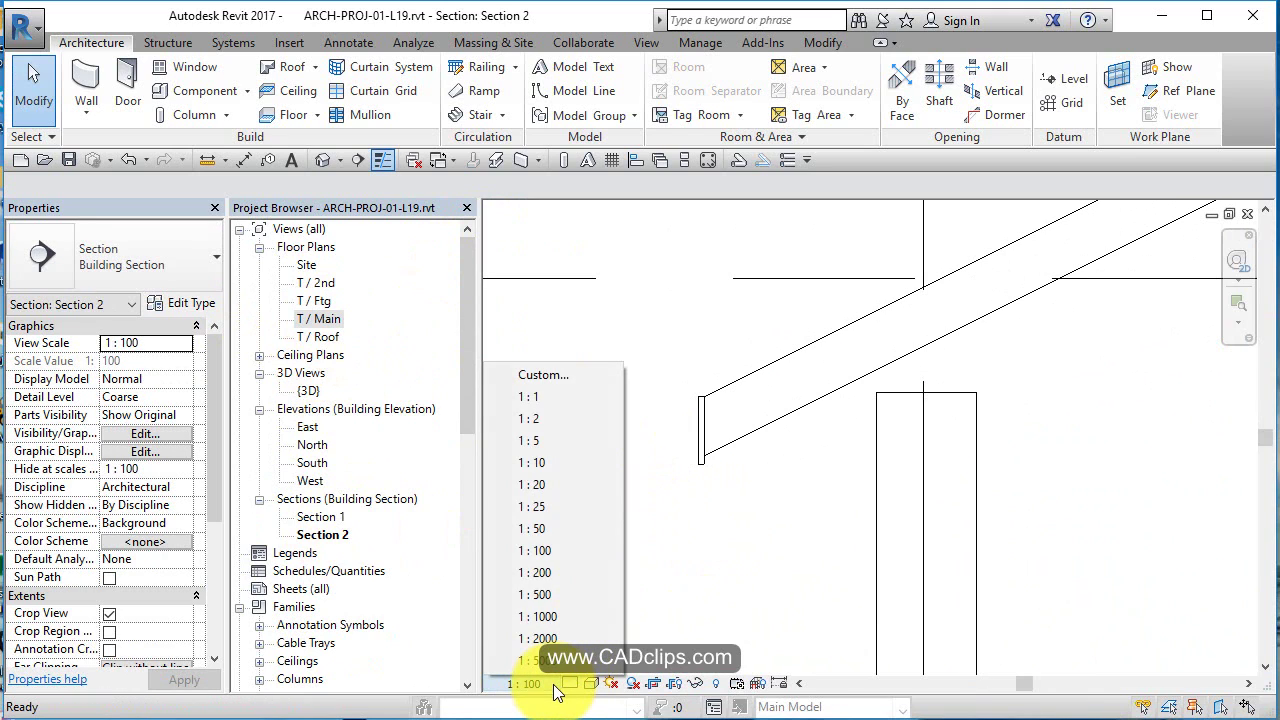
click(557, 530)
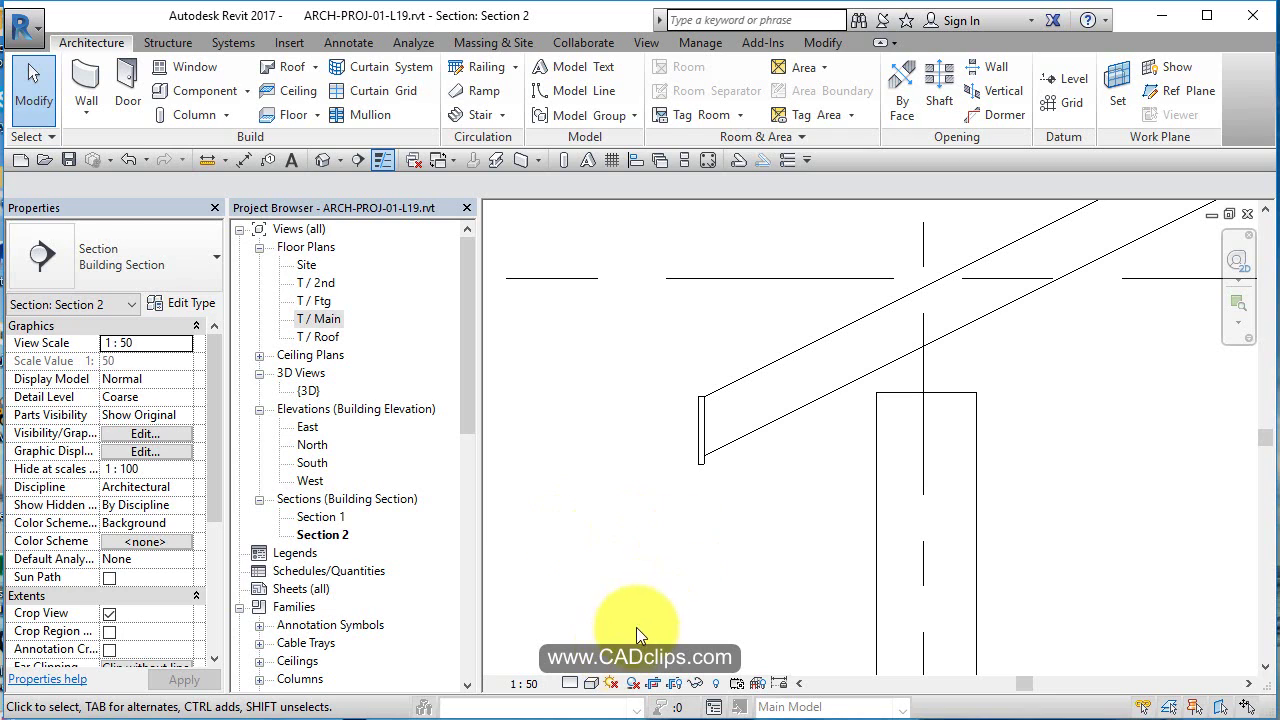
scroll(563, 623, down, 3)
middle_drag(697, 608, 708, 571)
scroll(670, 513, up, 4)
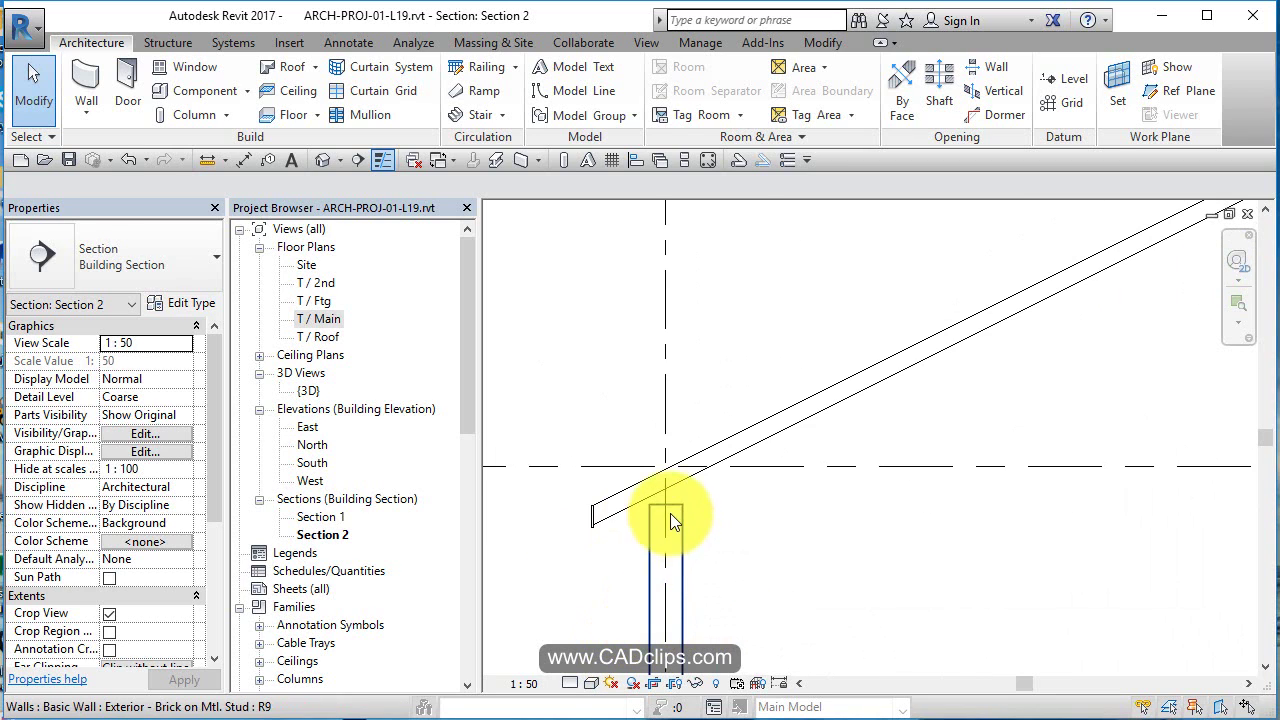
Check the roof's Base Offset (320.0 below T / 2nd), then zoom out to the full section.
click(698, 456)
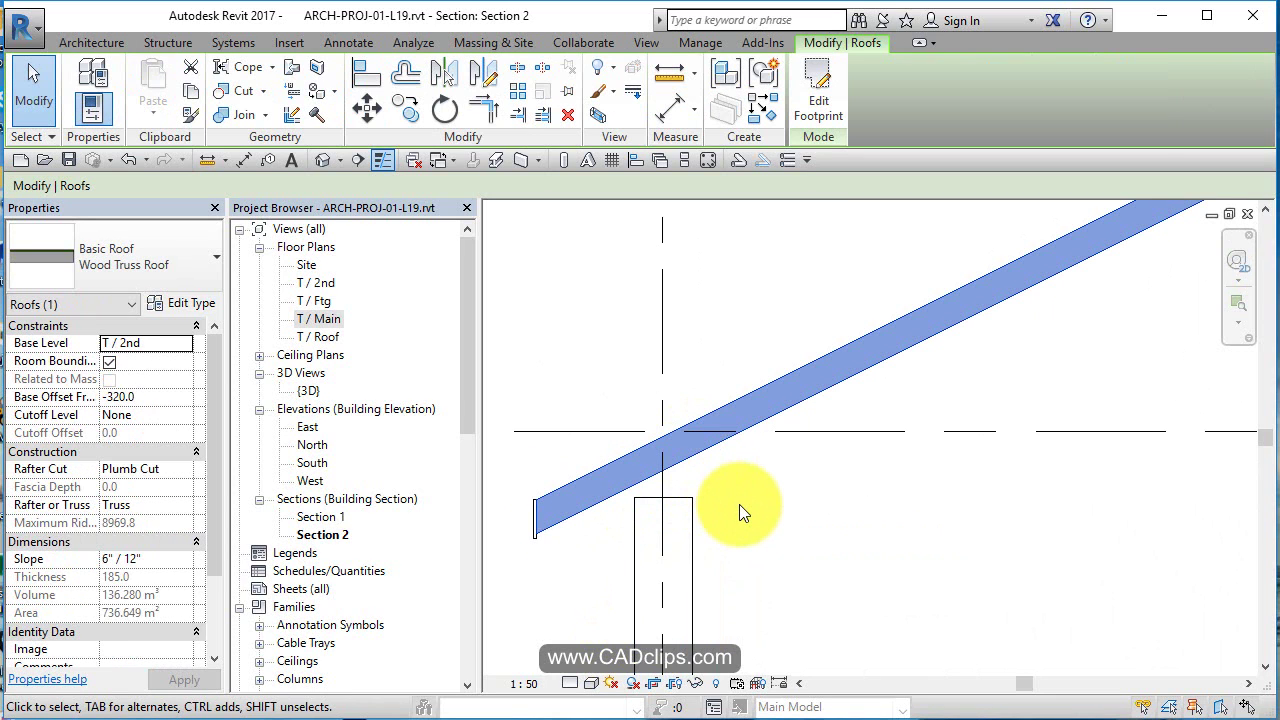
click(157, 402)
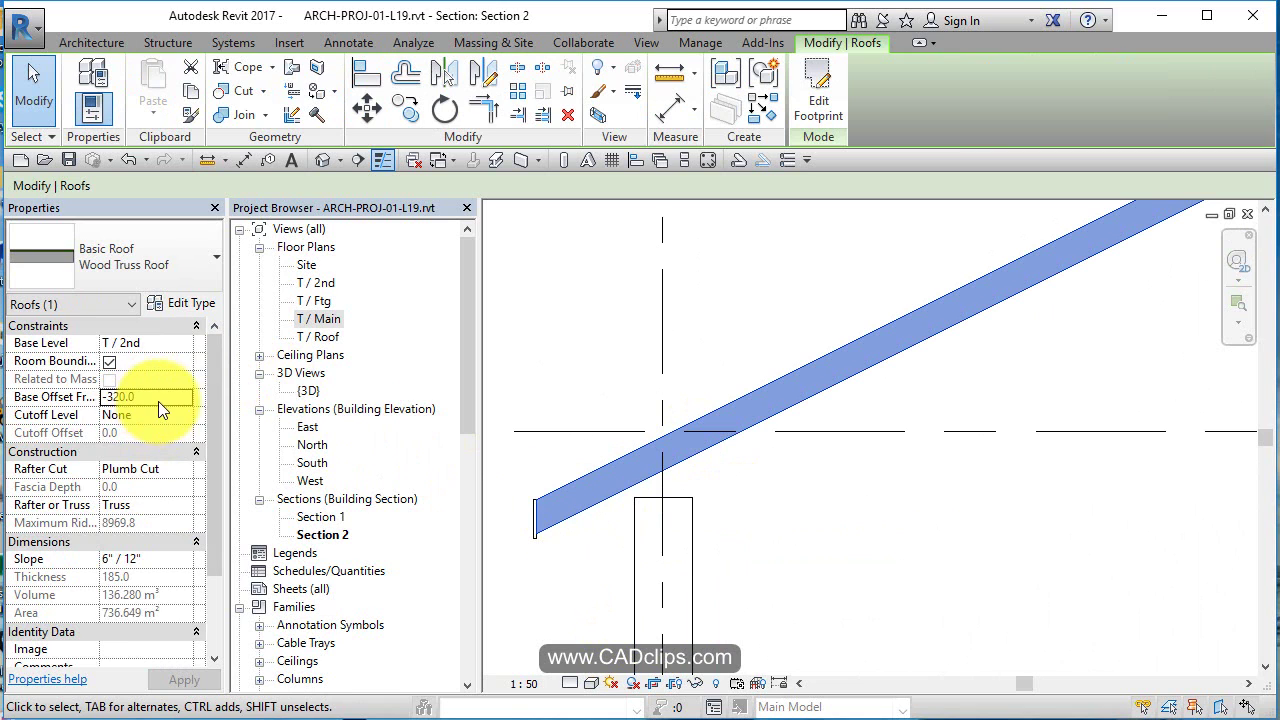
click(716, 499)
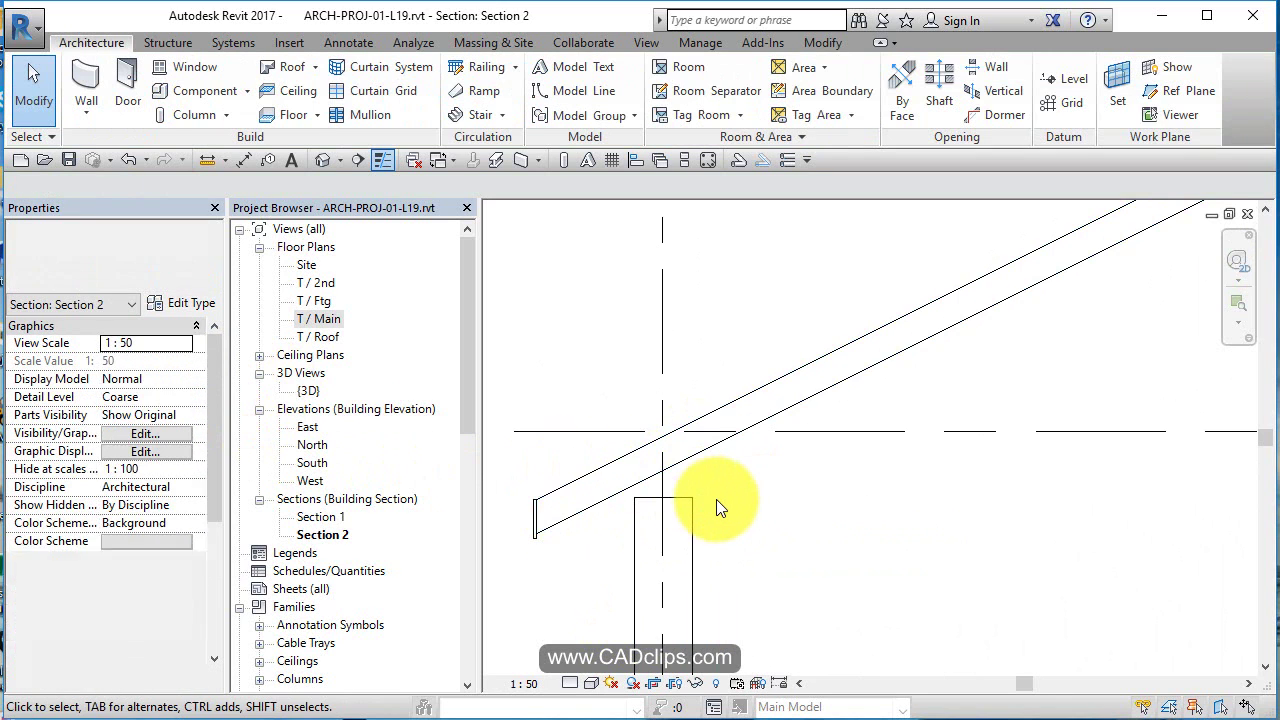
scroll(716, 499, down, 5)
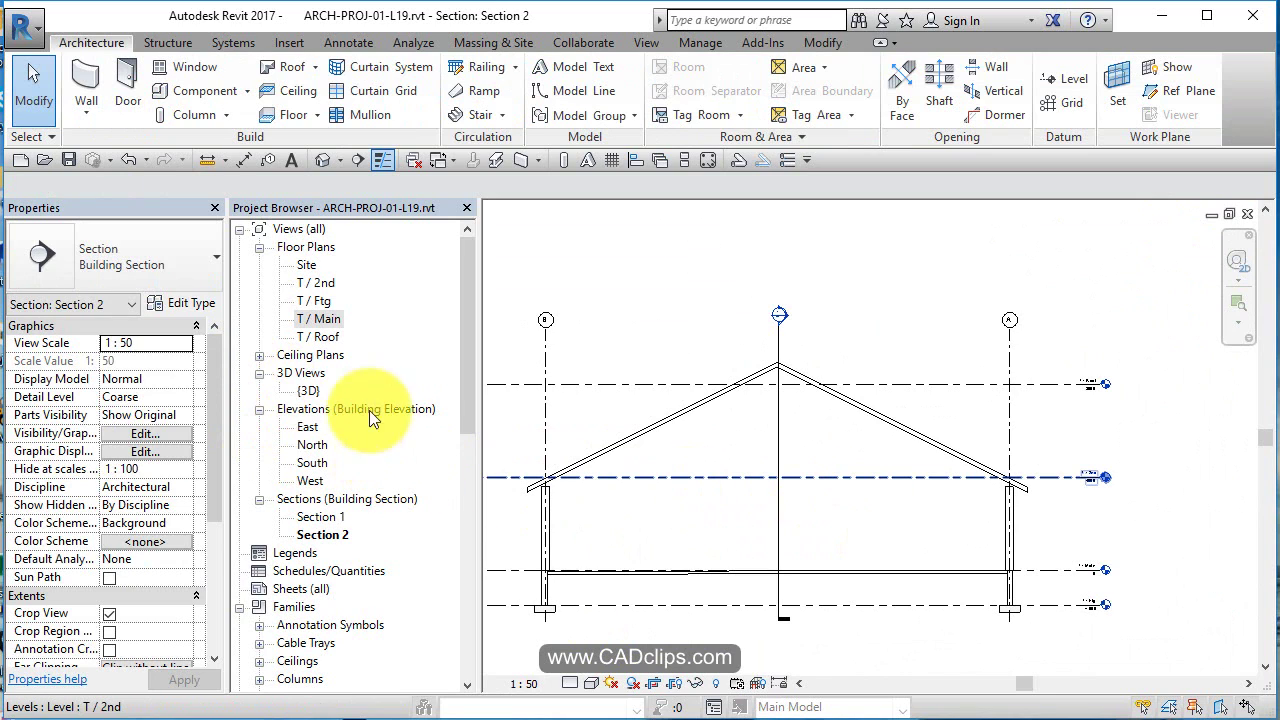
click(318, 318)
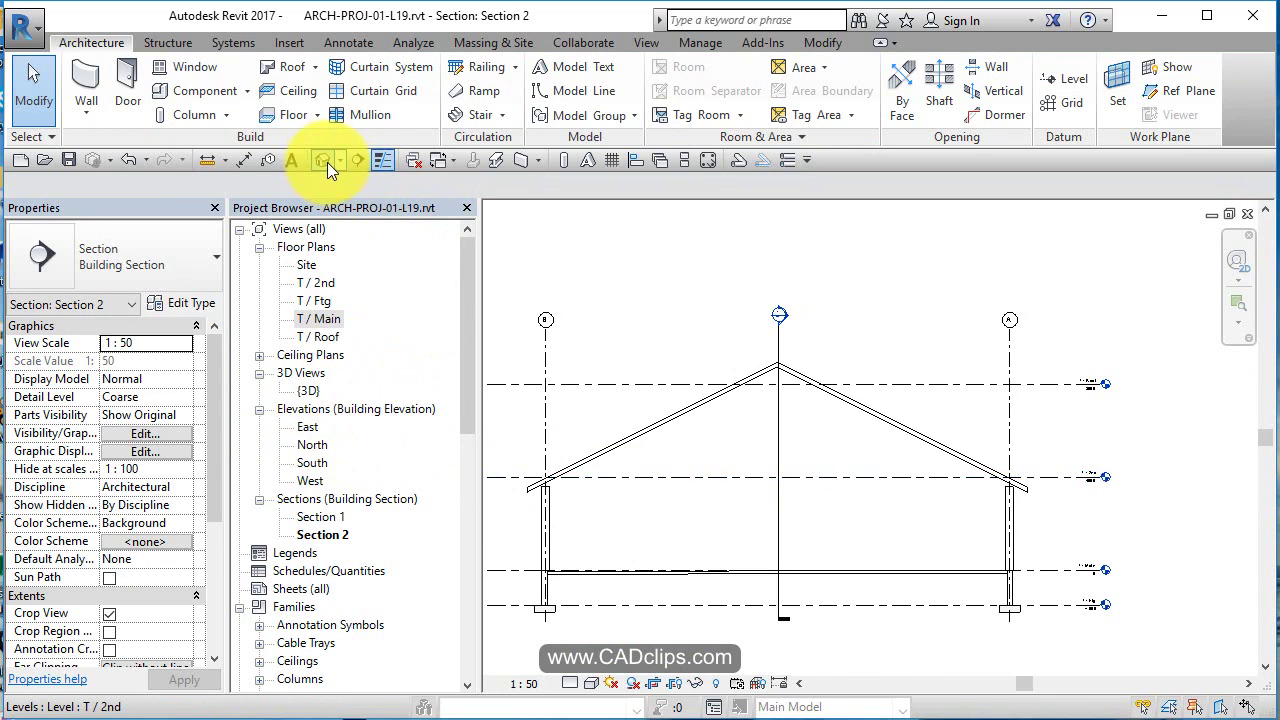
Return to the default 3D view and Save As a project named ARCH-PROJ-01-L20.rvt.
click(323, 160)
middle_drag(676, 348, 852, 554)
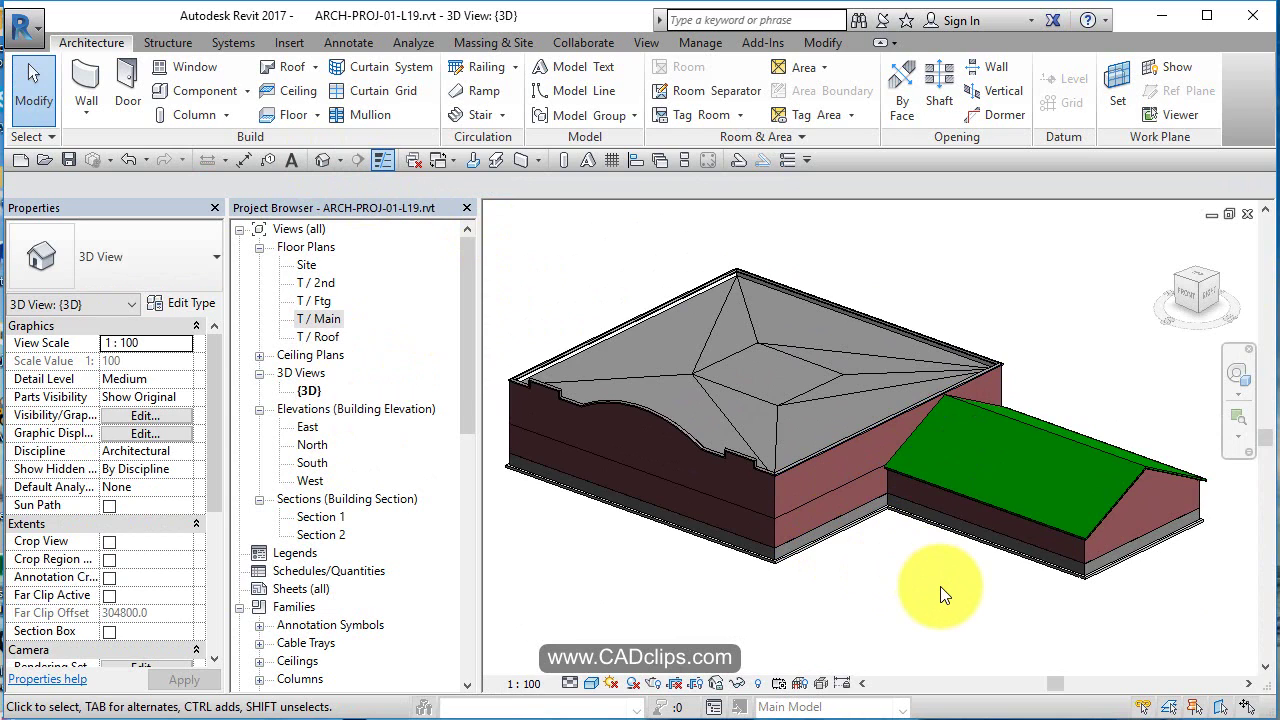
click(18, 32)
mouse_move(108, 250)
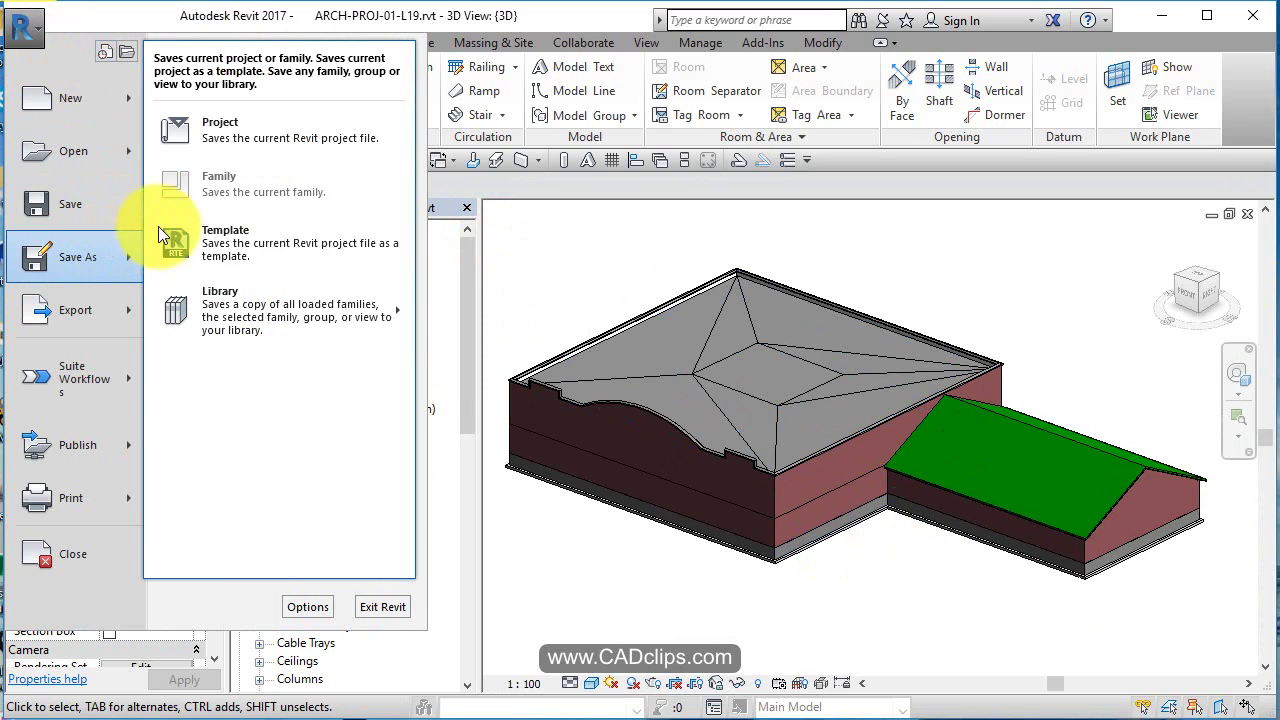
click(265, 128)
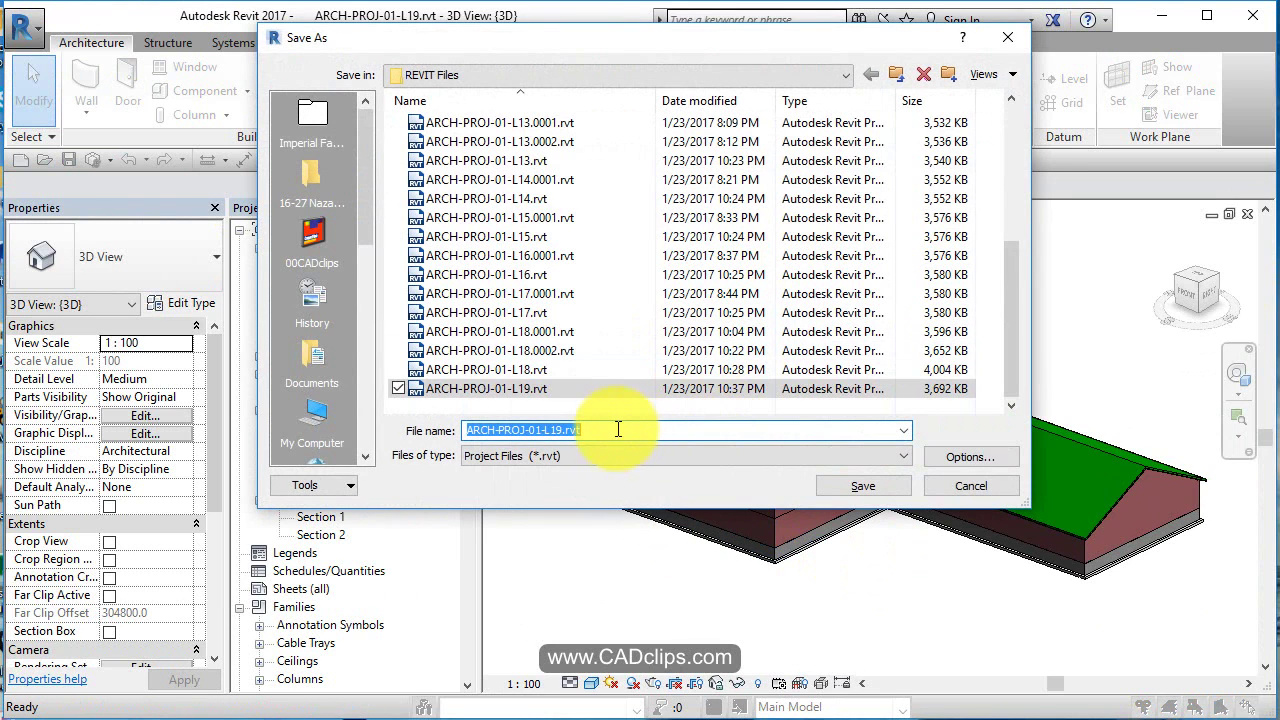
click(568, 432)
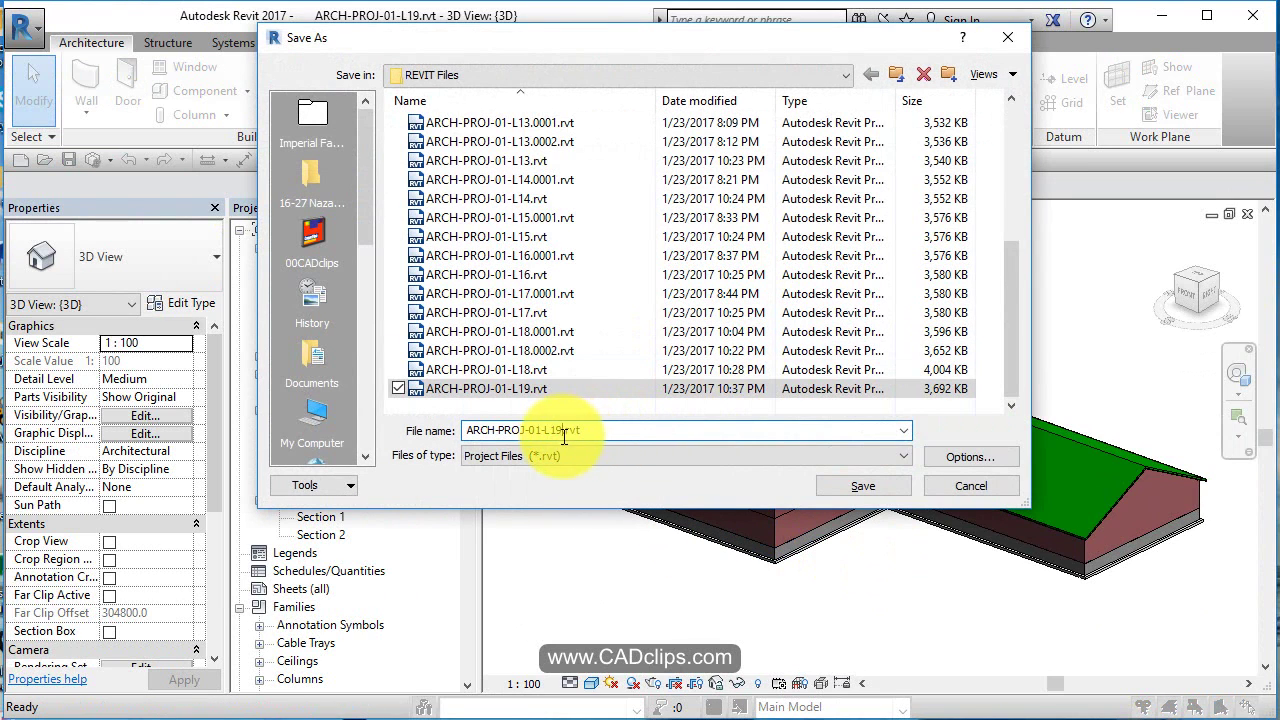
key(BackSpace)
key(BackSpace)
text(20)
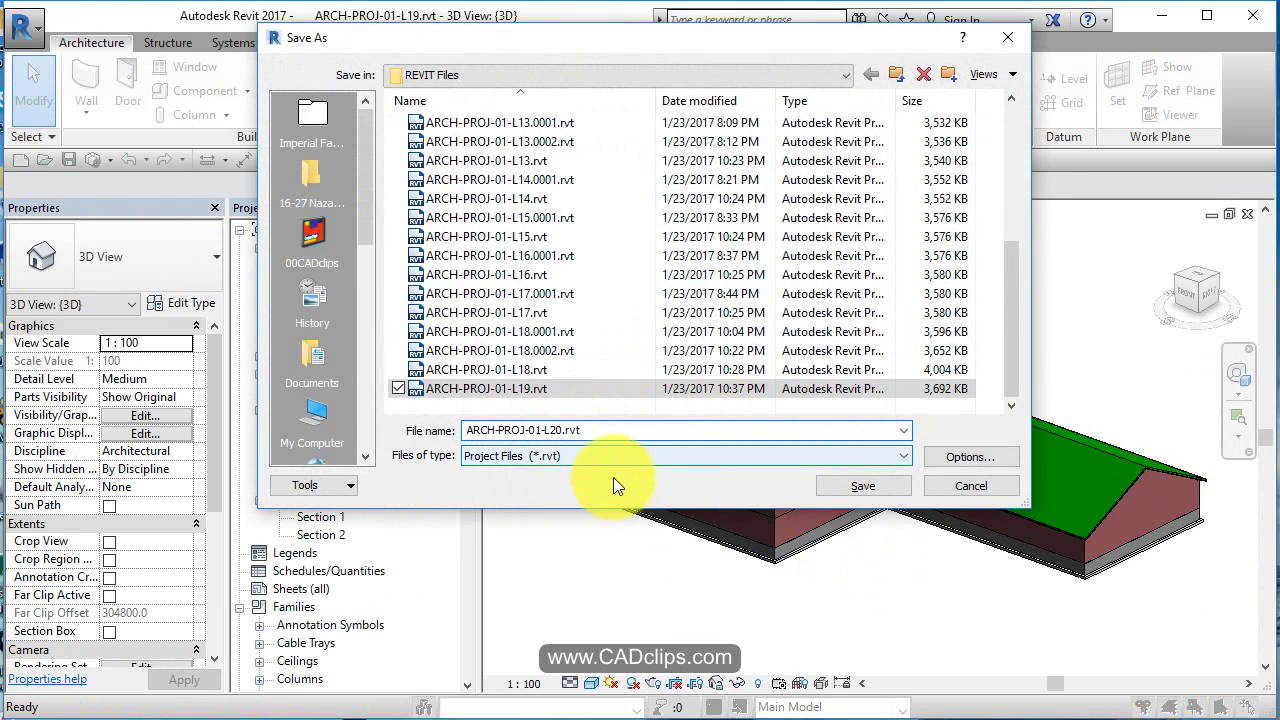